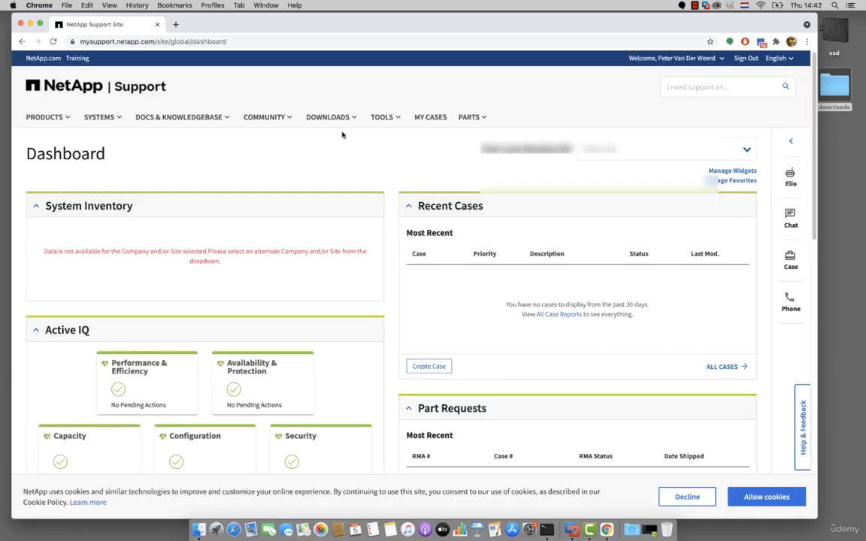
- Open the Data ONTAP Simulator page from the support site's product evaluation downloads
{"action": "left_click", "coordinate": [342, 120]}
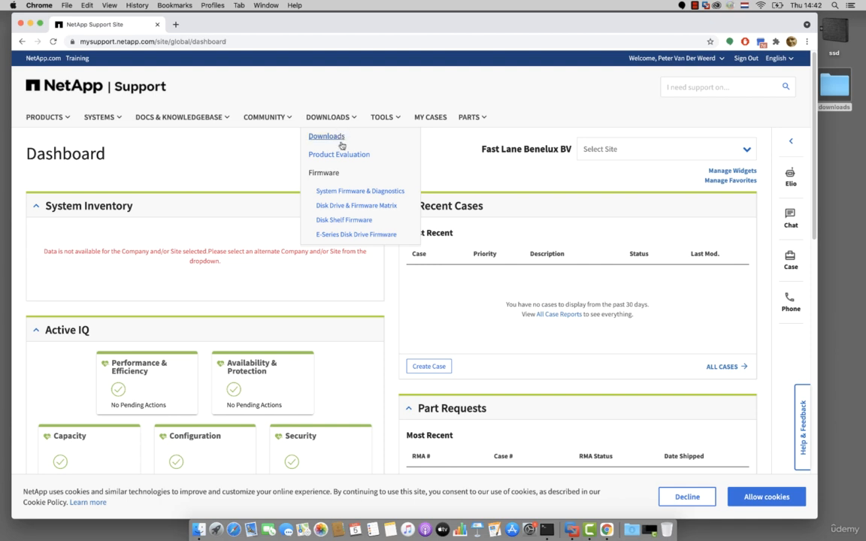
{"action": "left_click", "coordinate": [342, 155]}
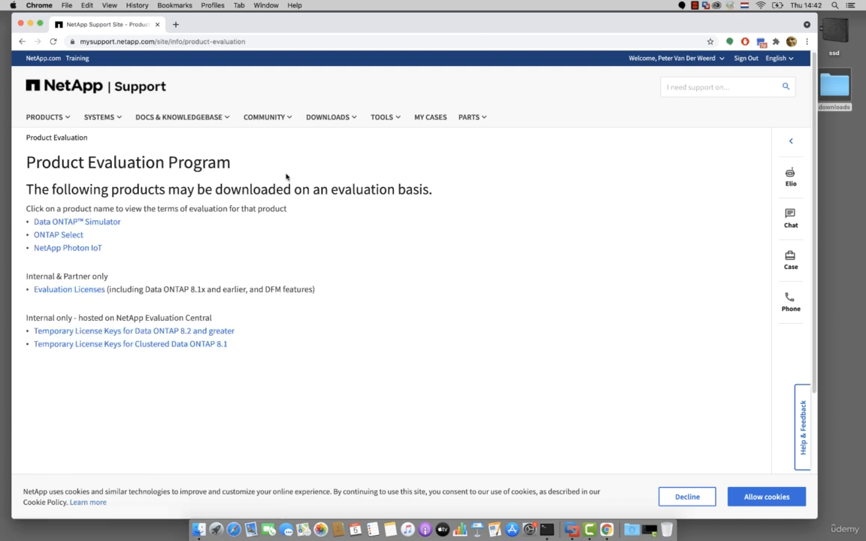
{"action": "left_click", "coordinate": [113, 222]}
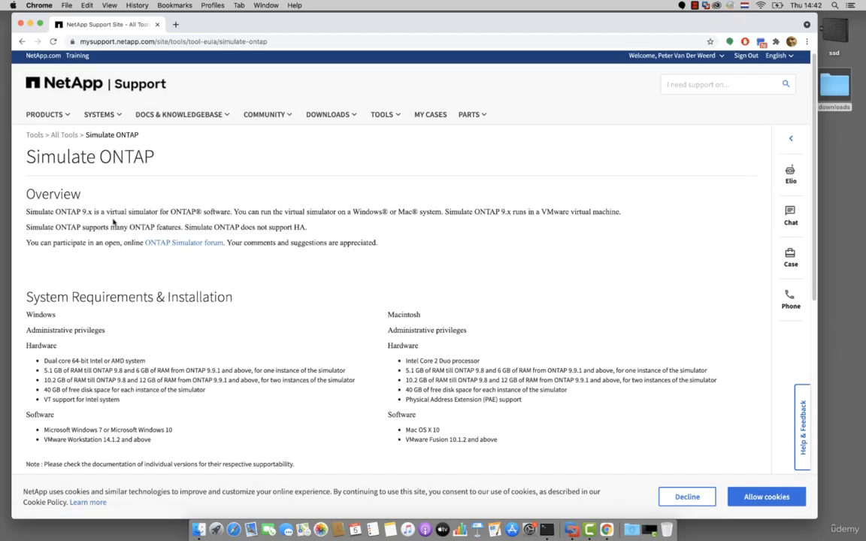
- Confirm having read the Simulate ONTAP End User License Agreement, accept it and continue to the downloads
{"action": "scroll", "coordinate": [113, 221], "scroll_direction": "down", "scroll_amount": 5}
{"action": "scroll", "coordinate": [113, 221], "scroll_direction": "down", "scroll_amount": 5}
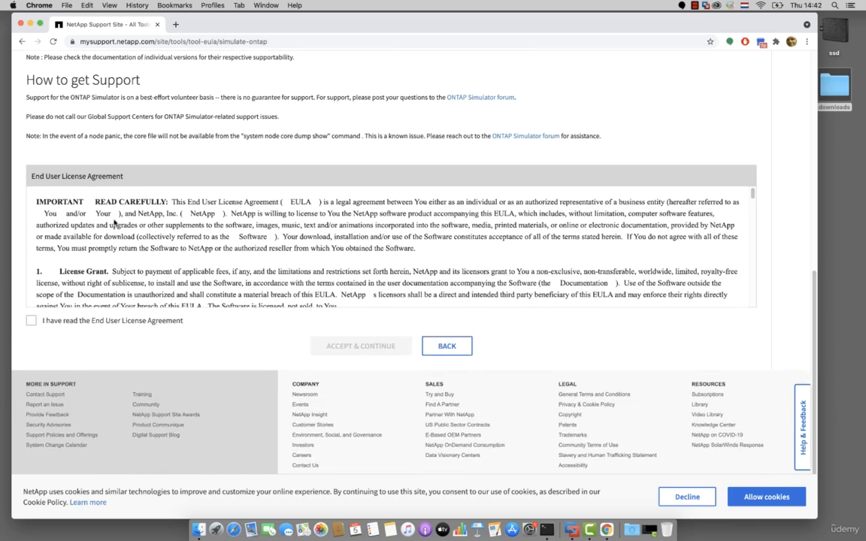
{"action": "left_click", "coordinate": [31, 321]}
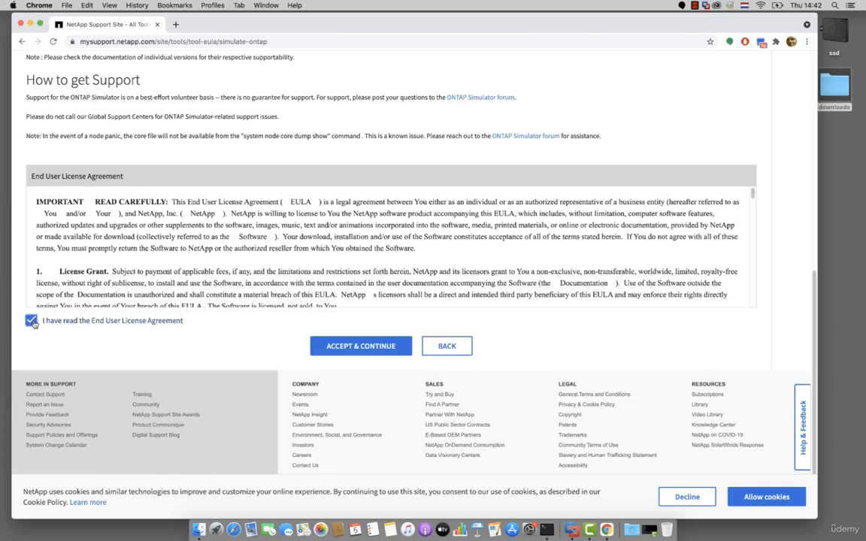
{"action": "left_click", "coordinate": [342, 352]}
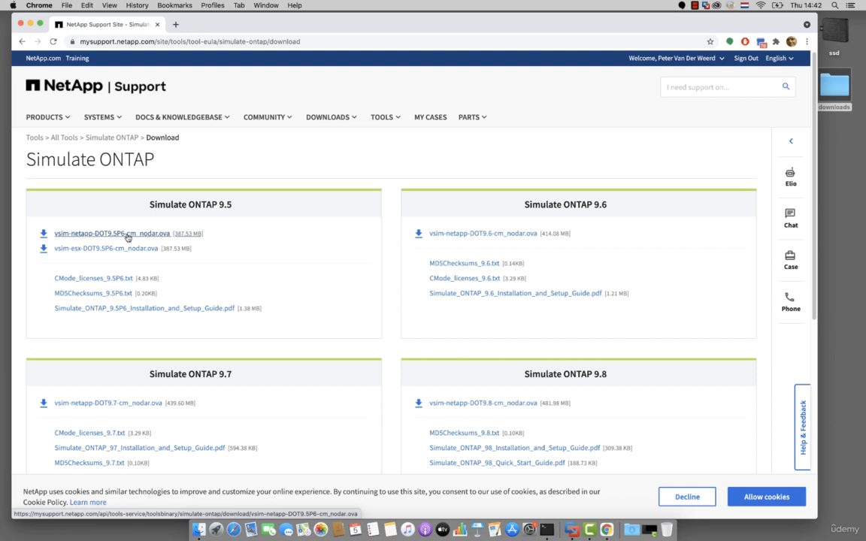
- Download the Simulate ONTAP 9.9.1 image vsim-netapp-DOT9.9.1-cm_nodar.ova into the downloads folder on the Desktop
{"action": "scroll", "coordinate": [127, 238], "scroll_direction": "down", "scroll_amount": 4}
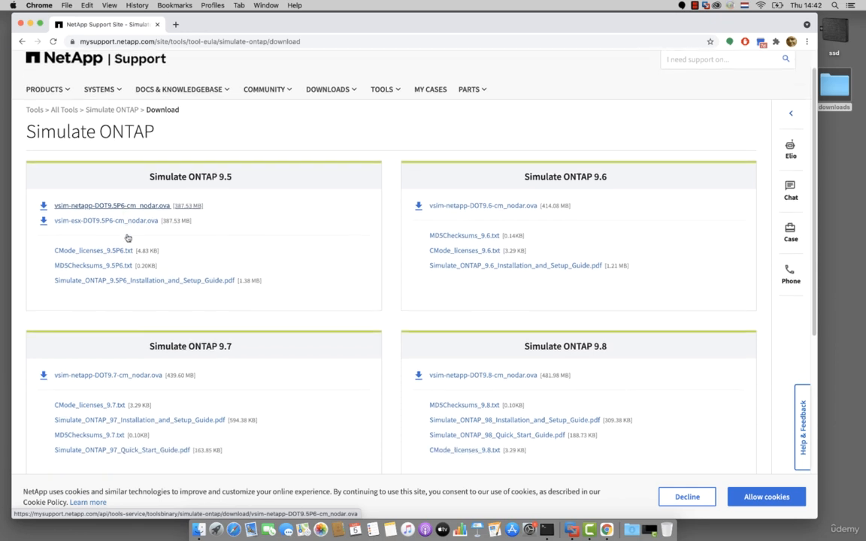
{"action": "scroll", "coordinate": [127, 237], "scroll_direction": "down", "scroll_amount": 6}
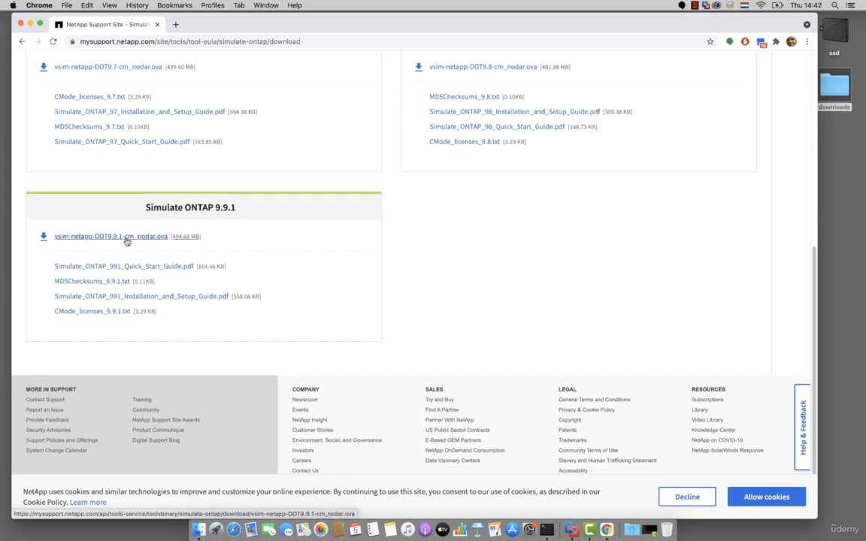
{"action": "left_click", "coordinate": [127, 237]}
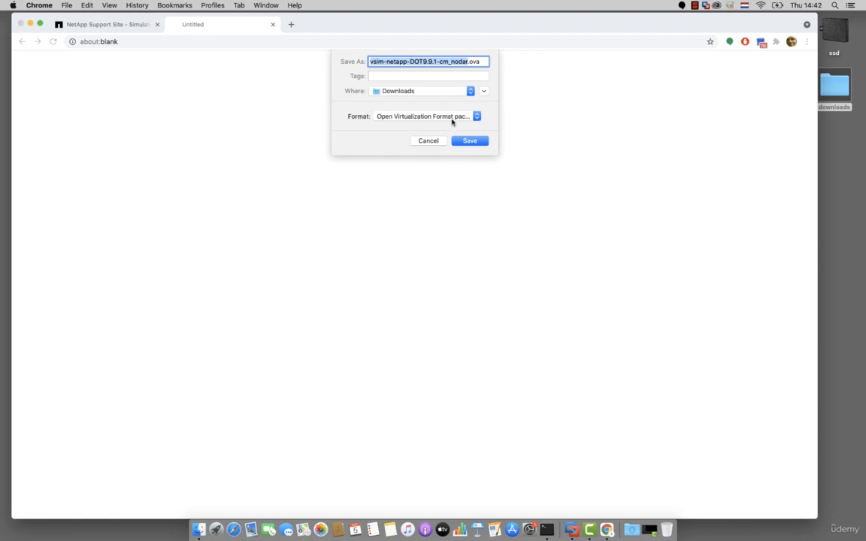
{"action": "left_click", "coordinate": [471, 91]}
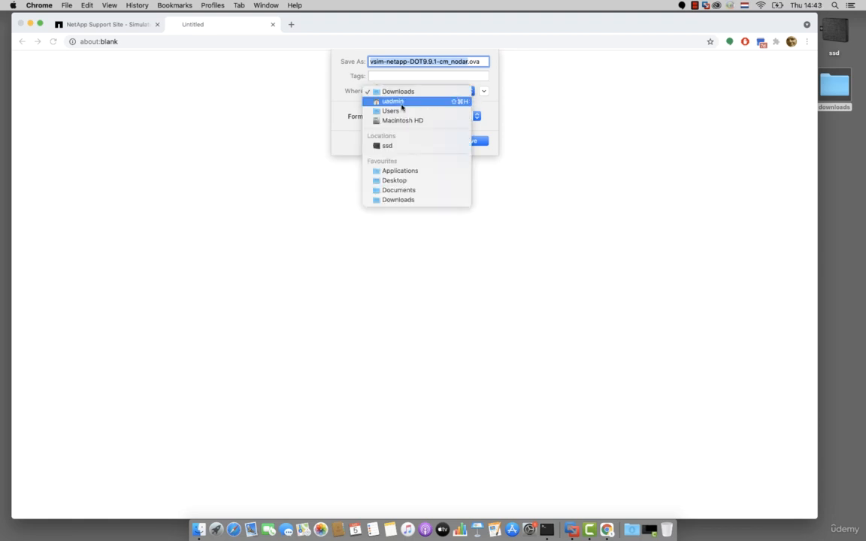
{"action": "left_click", "coordinate": [392, 181]}
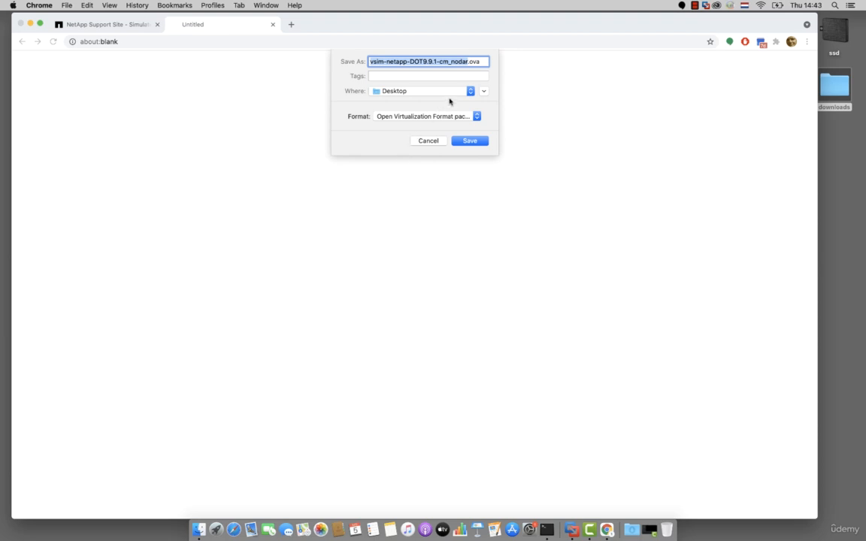
{"action": "left_click", "coordinate": [484, 92]}
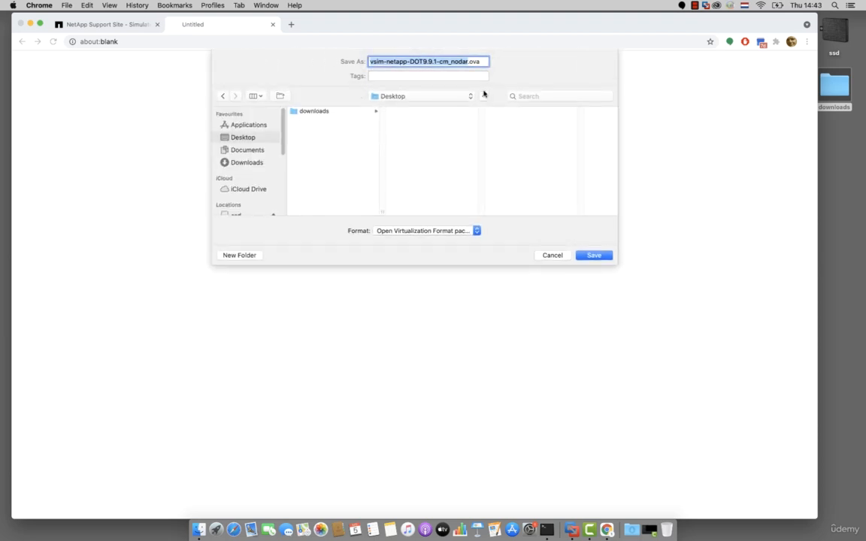
{"action": "left_click", "coordinate": [320, 113]}
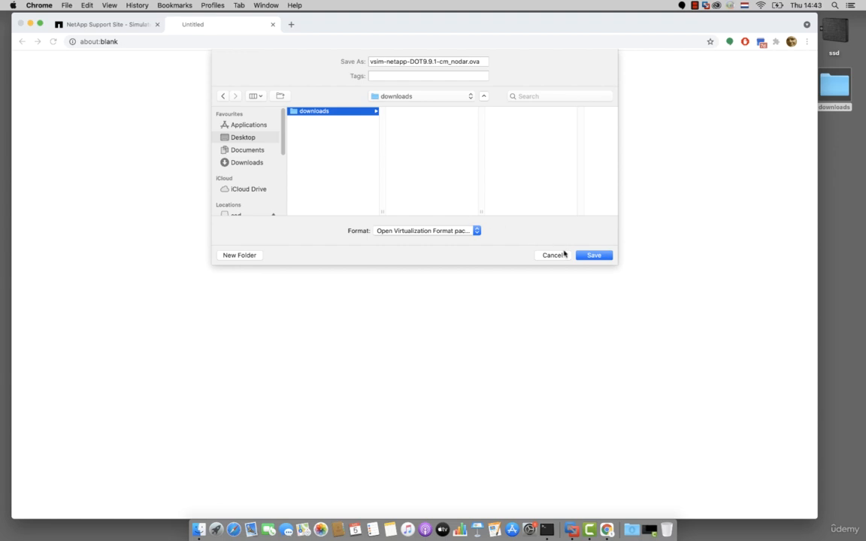
{"action": "left_click", "coordinate": [594, 256]}
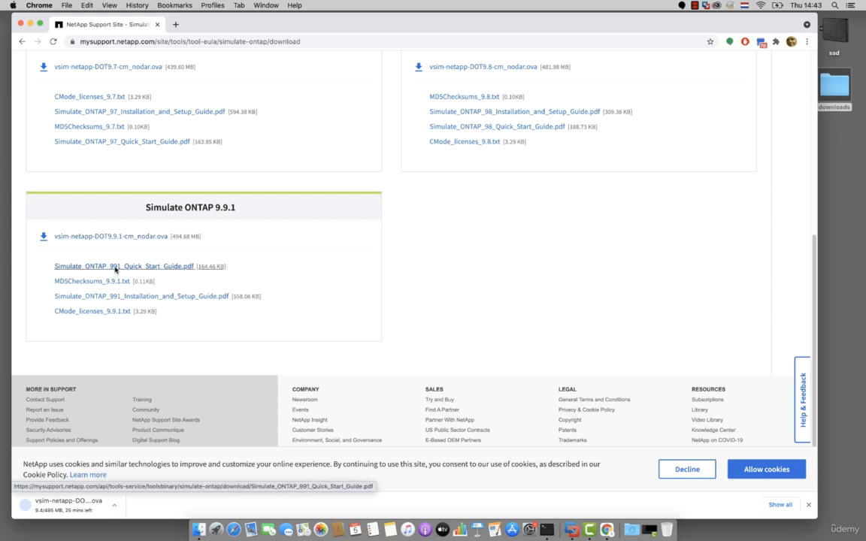
- Download the ONTAP 9.9.1 Quick Start Guide, Installation and Setup Guide and CMode_licenses_9.9.1.txt to the same downloads folder
{"action": "left_click", "coordinate": [115, 268]}
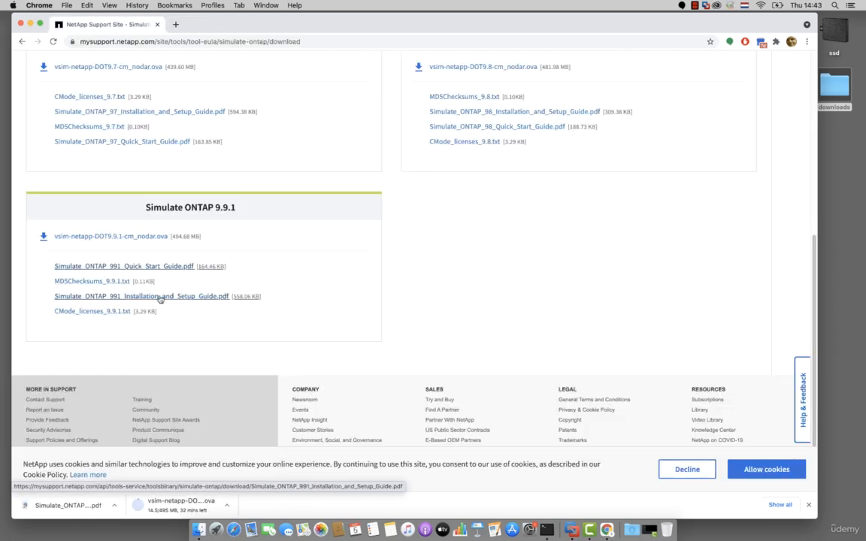
{"action": "left_click", "coordinate": [160, 298]}
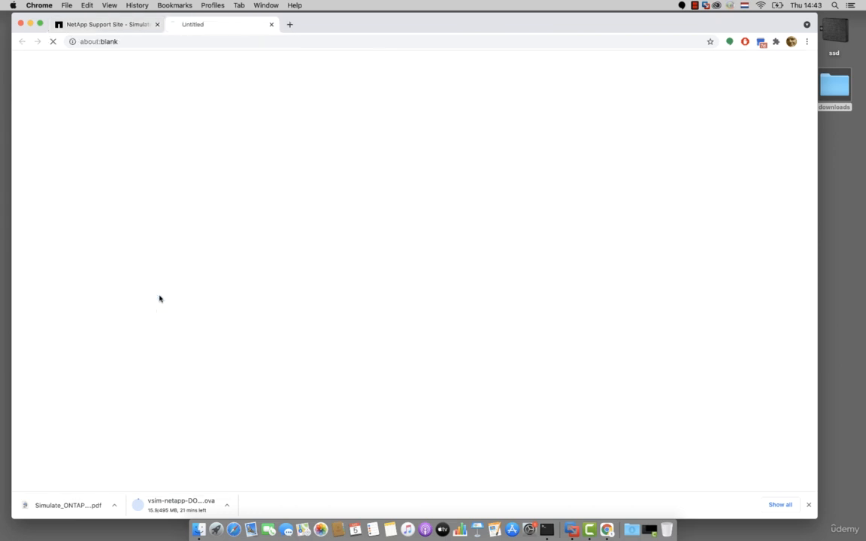
{"action": "left_click", "coordinate": [108, 313]}
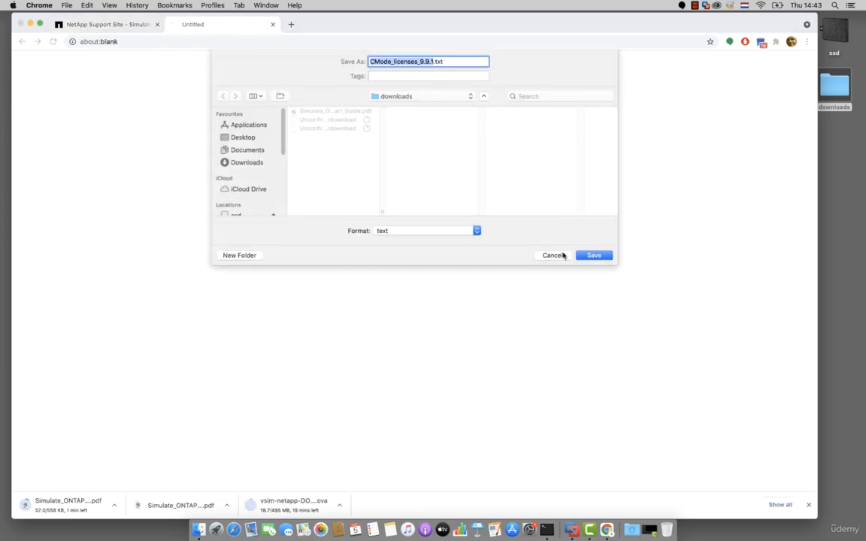
{"action": "left_click", "coordinate": [592, 258]}
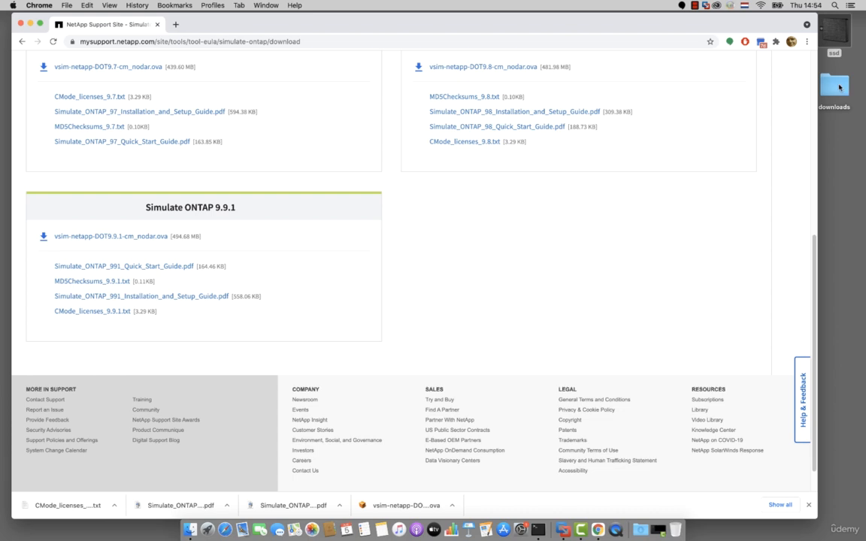
- Open vsim-netapp-DOT9.9.1-cm_nodar.ova from the desktop's downloads folder with VMware Fusion
{"action": "double_click", "coordinate": [836, 88]}
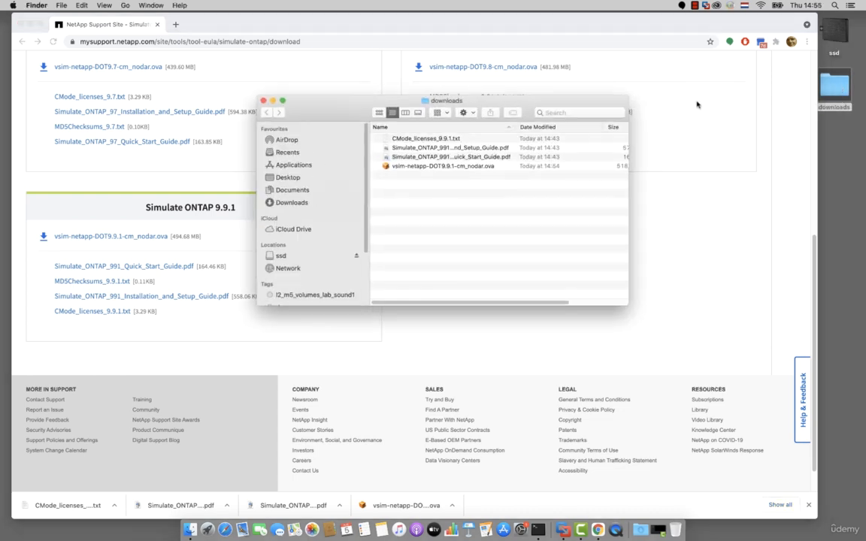
{"action": "left_click", "coordinate": [466, 167]}
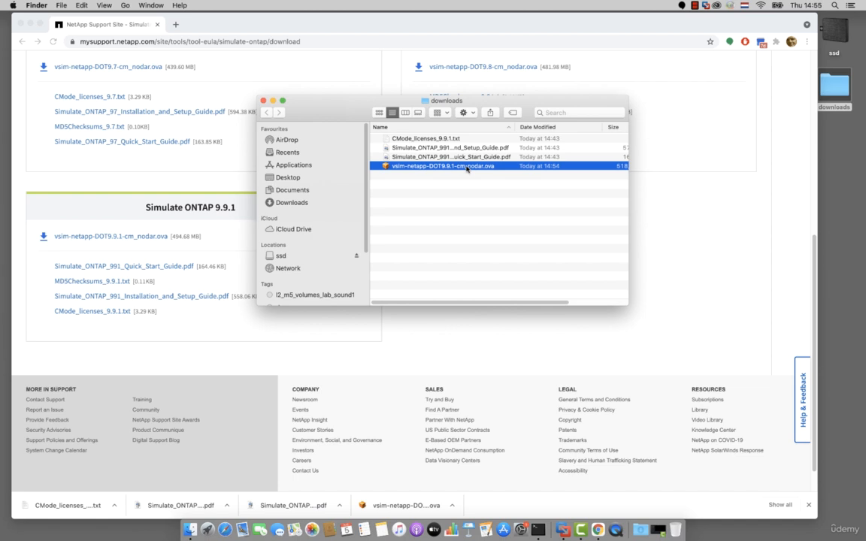
{"action": "right_click", "coordinate": [466, 169]}
{"action": "mouse_move", "coordinate": [488, 180]}
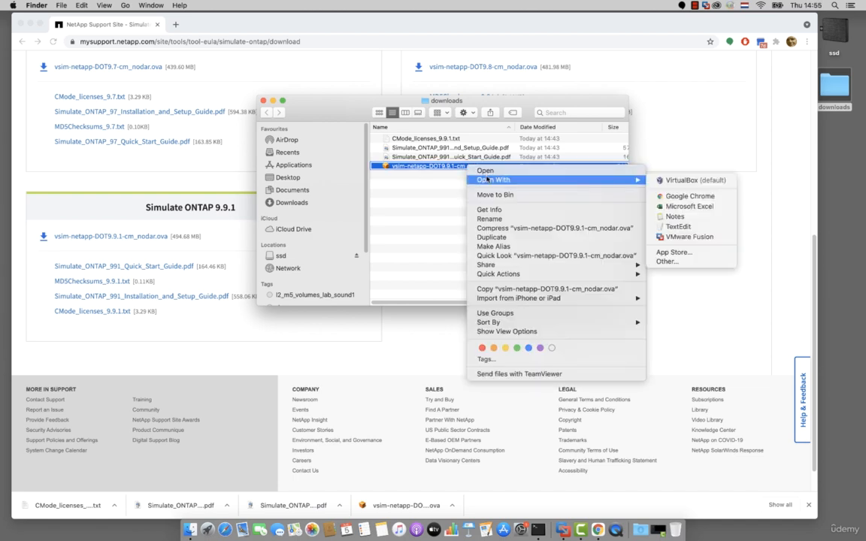
{"action": "left_click", "coordinate": [681, 238]}
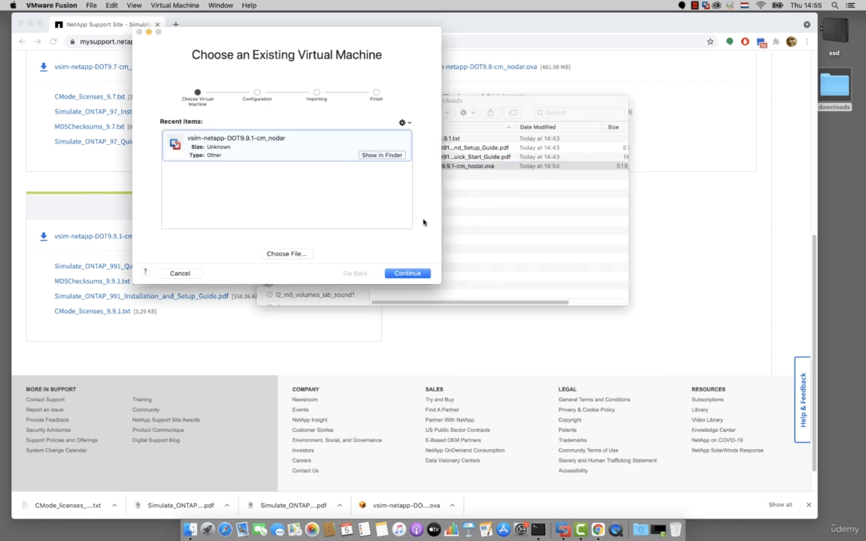
- Import the virtual machine as vsim-netapp-DOT9.9.1-cm_nodar, saving it on the ssd drive
{"action": "left_click", "coordinate": [407, 274]}
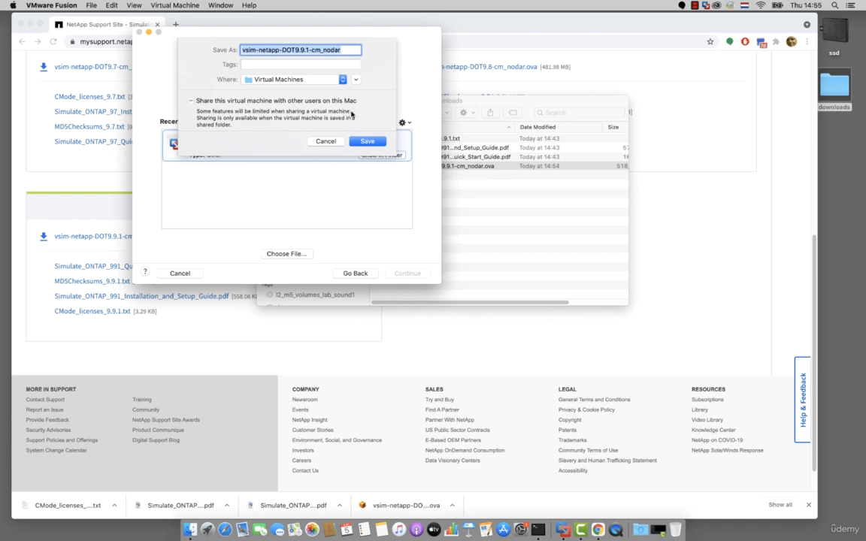
{"action": "left_click", "coordinate": [343, 80]}
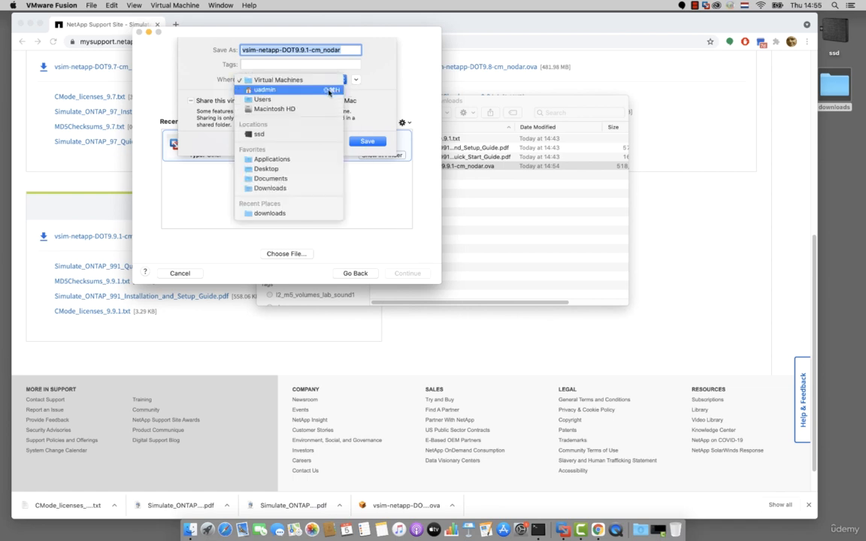
{"action": "left_click", "coordinate": [314, 133]}
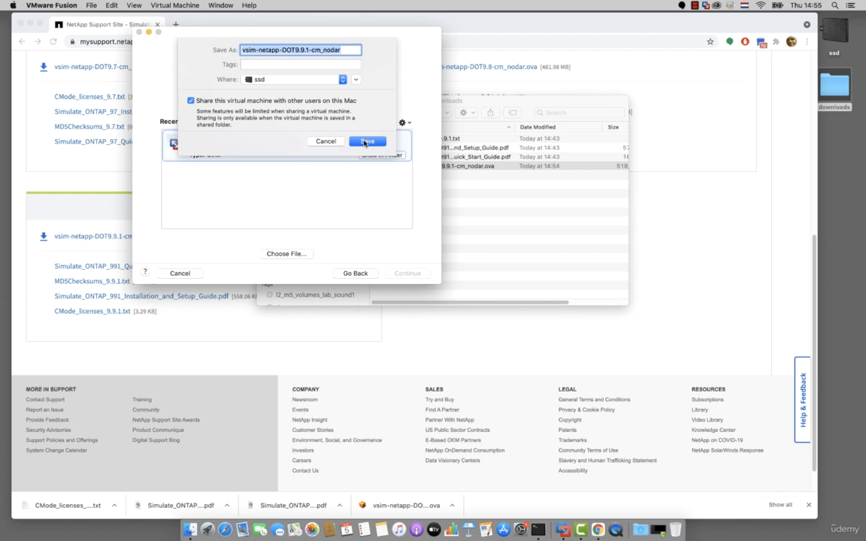
{"action": "left_click", "coordinate": [366, 141]}
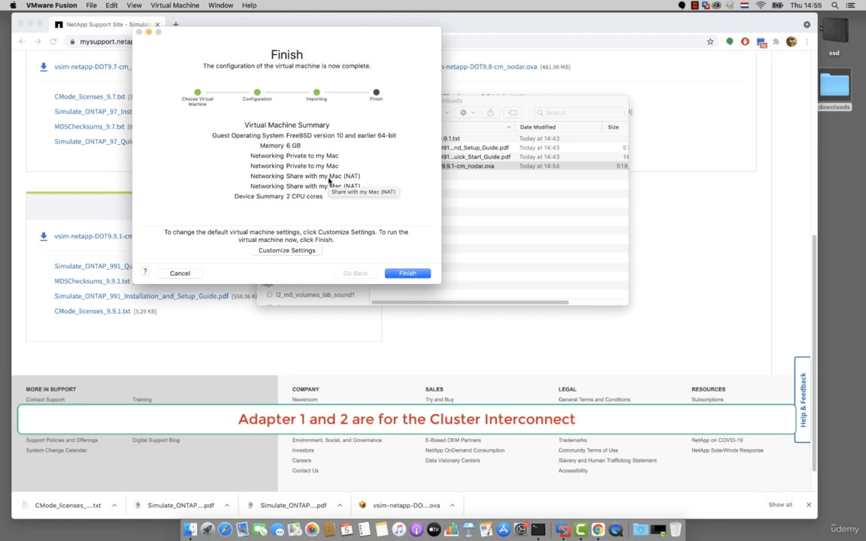
- Customize the imported virtual machine's settings by setting Network Adapter 3 and Network Adapter 4 to bridged Autodetect networking
{"action": "left_click", "coordinate": [308, 252]}
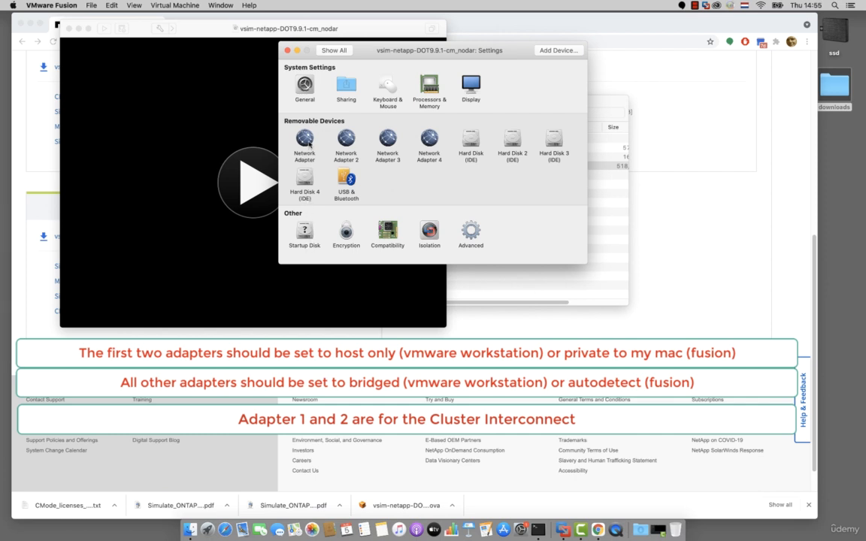
{"action": "left_click", "coordinate": [390, 141]}
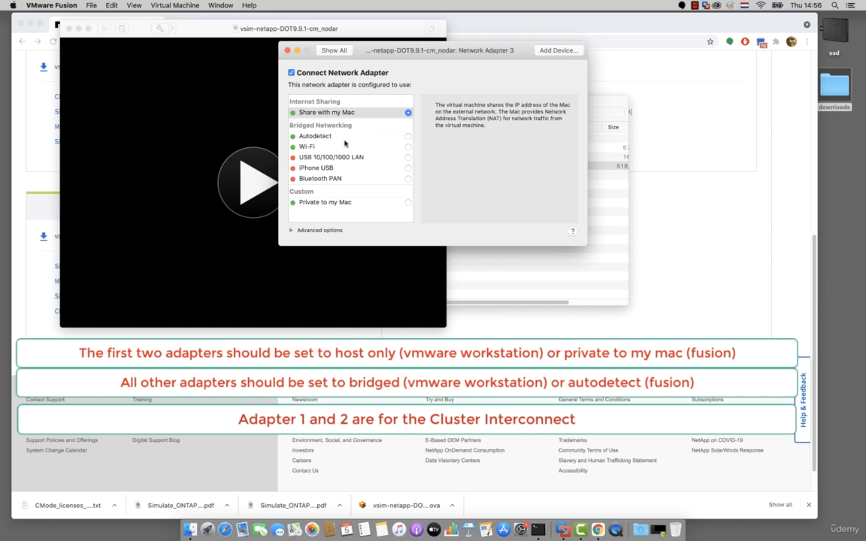
{"action": "left_click", "coordinate": [339, 137]}
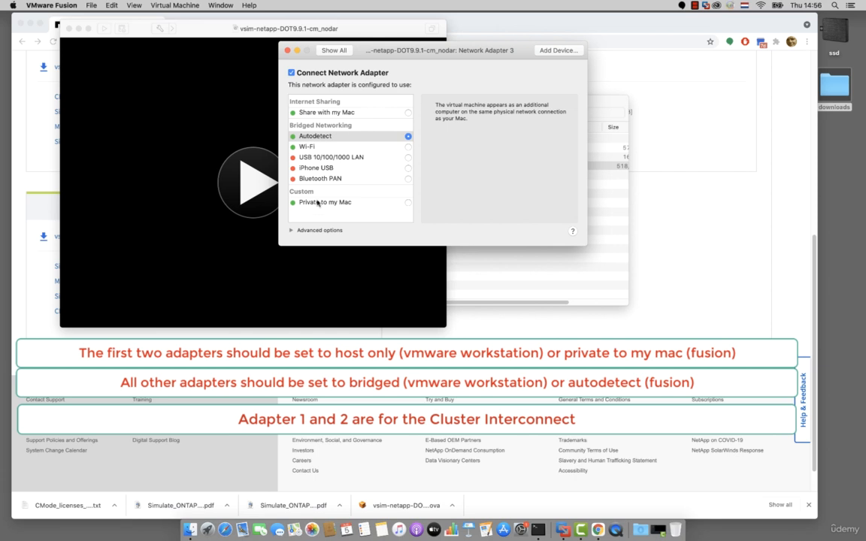
{"action": "left_click", "coordinate": [335, 51]}
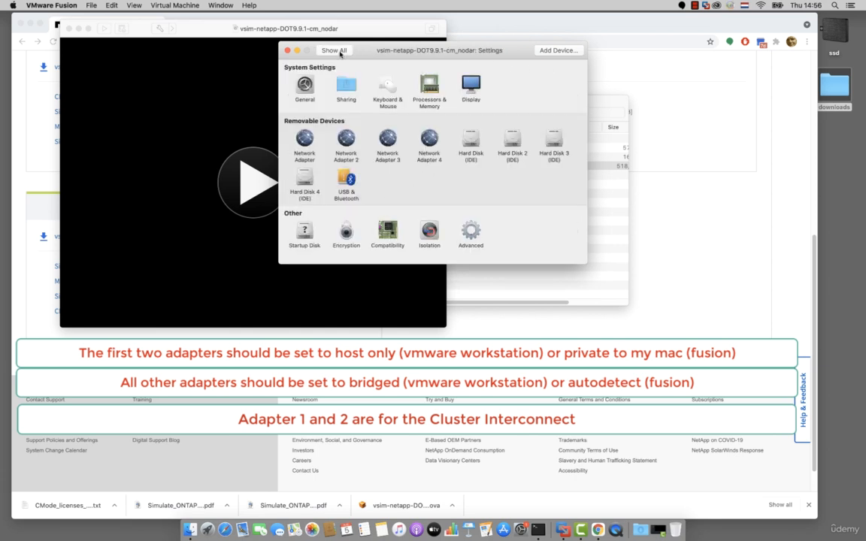
{"action": "left_click", "coordinate": [429, 140]}
{"action": "left_click", "coordinate": [407, 137]}
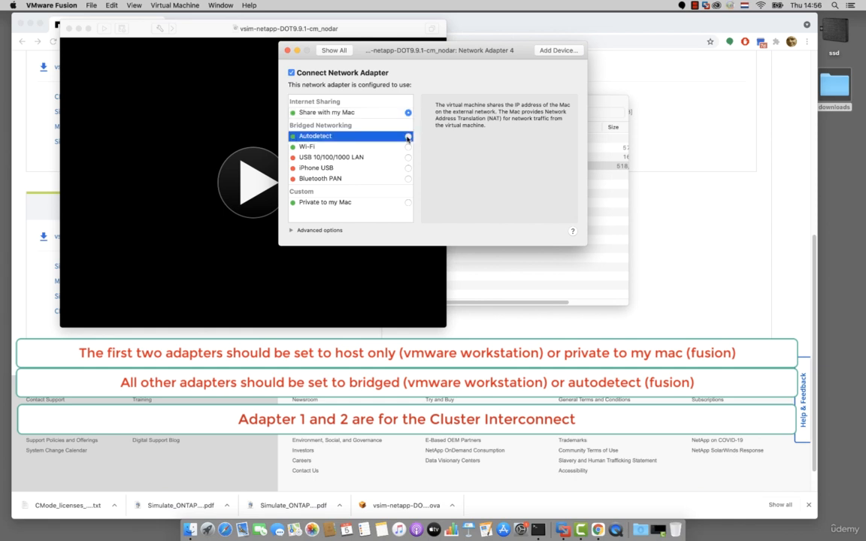
{"action": "left_click", "coordinate": [342, 51]}
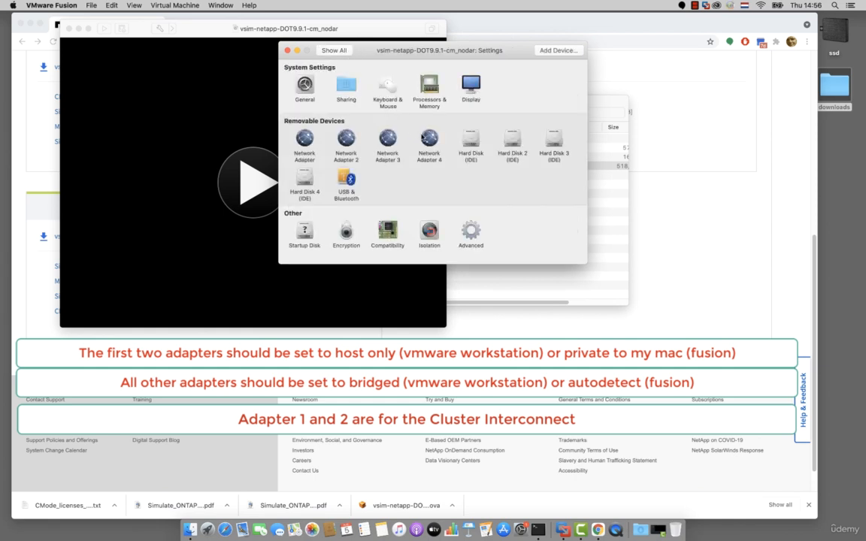
- Recheck Network Adapter 4's connection and add another network adapter to the virtual machine
{"action": "left_click", "coordinate": [428, 138]}
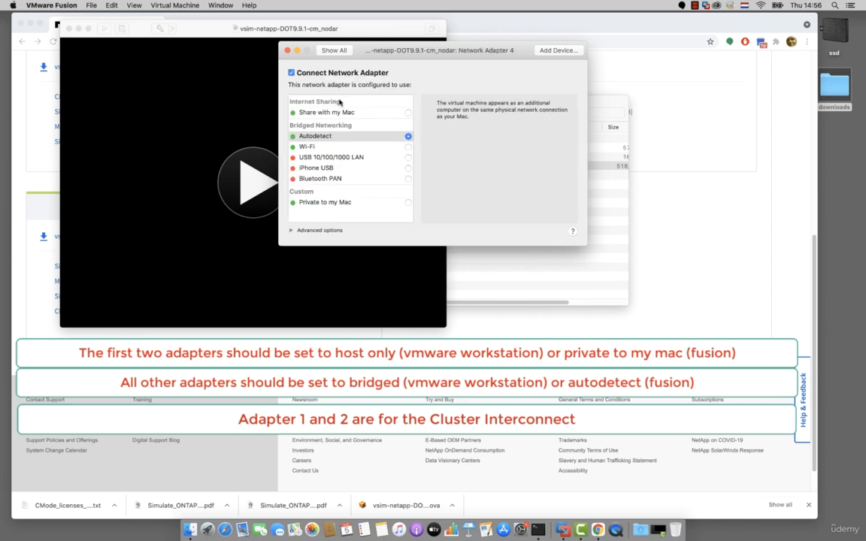
{"action": "left_click", "coordinate": [559, 51]}
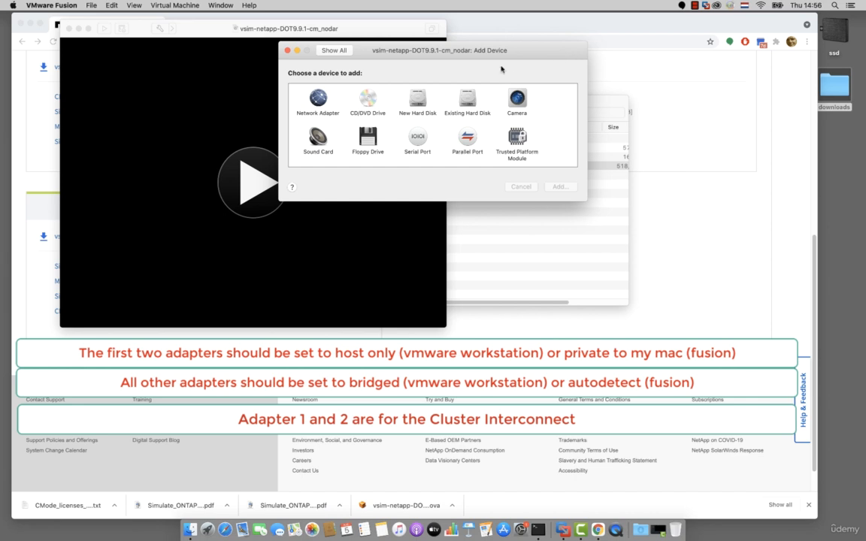
{"action": "double_click", "coordinate": [324, 103]}
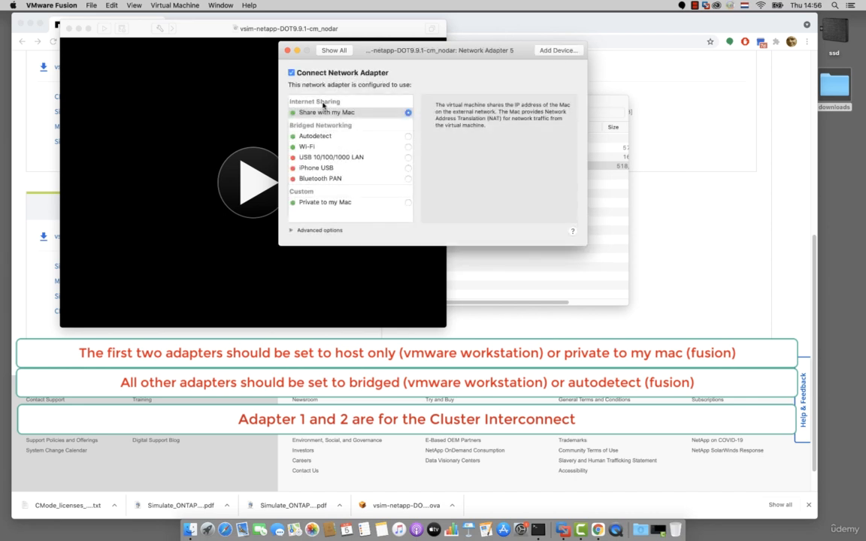
- Set Network Adapter 5 to bridged Autodetect networking and add Network Adapter 6 with the same connection, closing the virtual machine's settings
{"action": "left_click", "coordinate": [364, 136]}
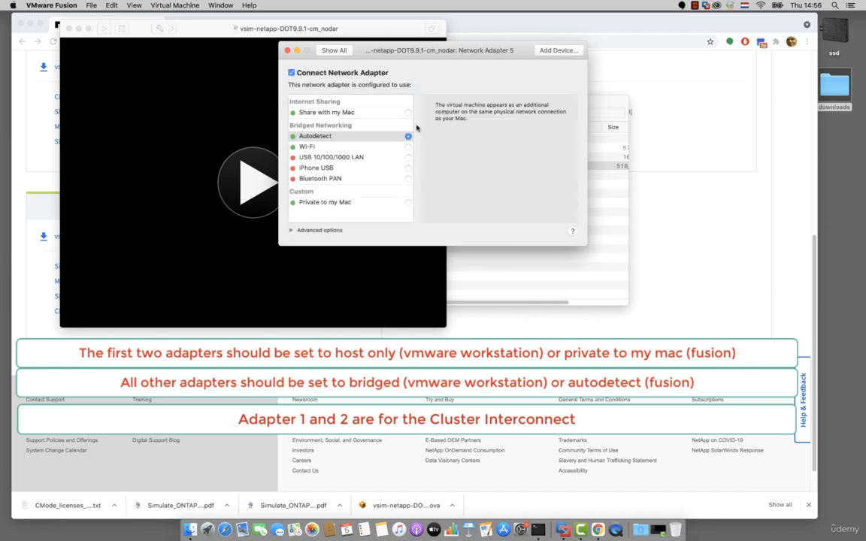
{"action": "left_click", "coordinate": [558, 50]}
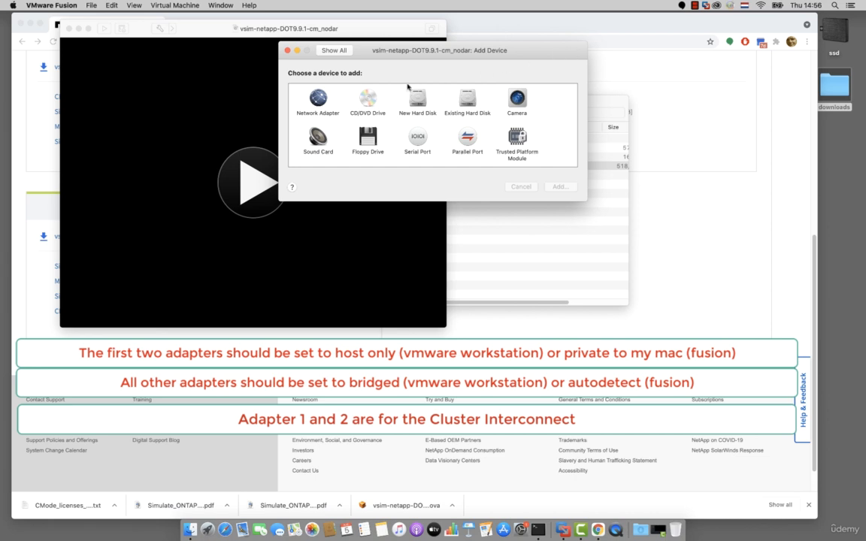
{"action": "double_click", "coordinate": [319, 99]}
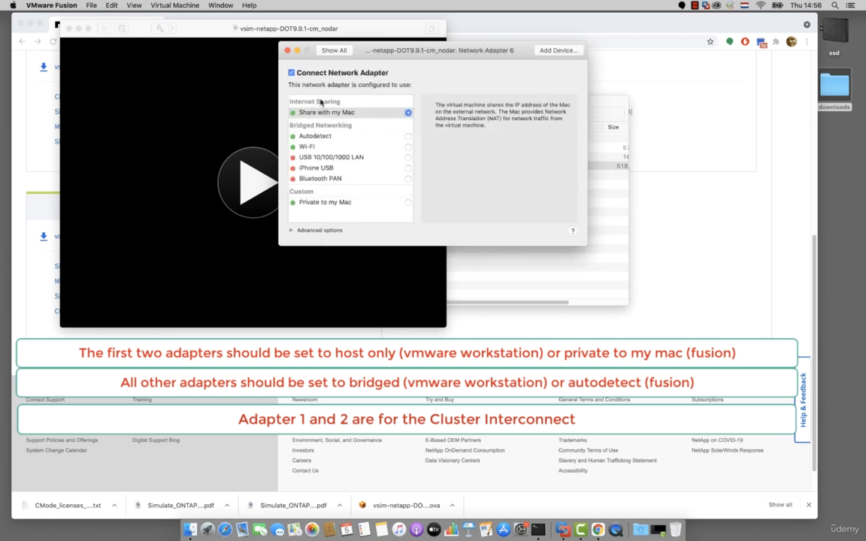
{"action": "left_click", "coordinate": [329, 136]}
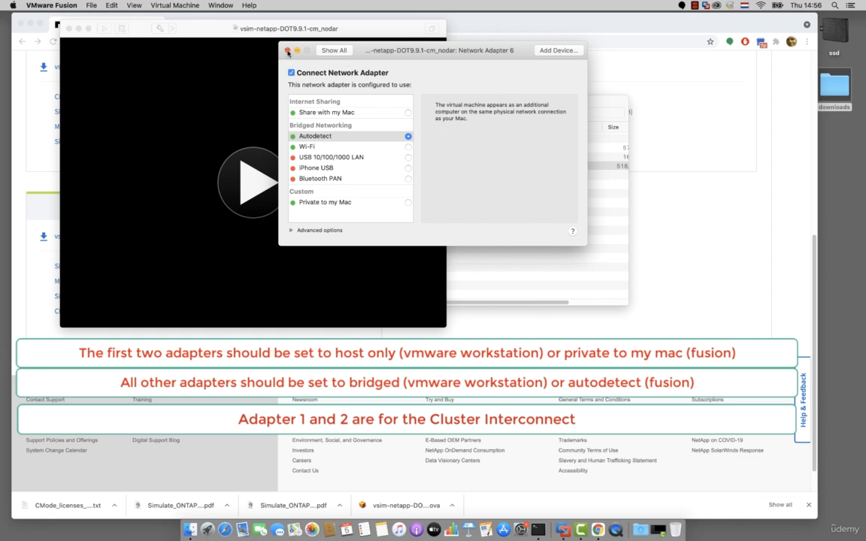
{"action": "left_click", "coordinate": [333, 51]}
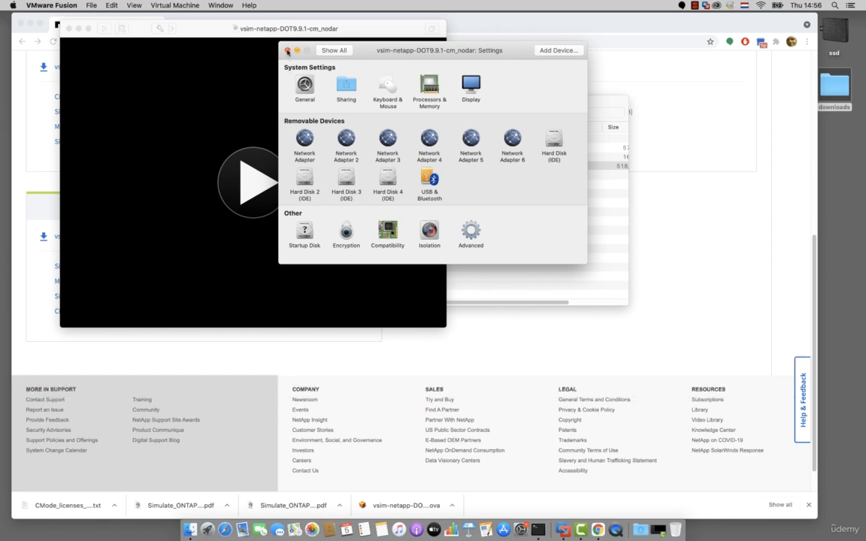
{"action": "left_click", "coordinate": [287, 50]}
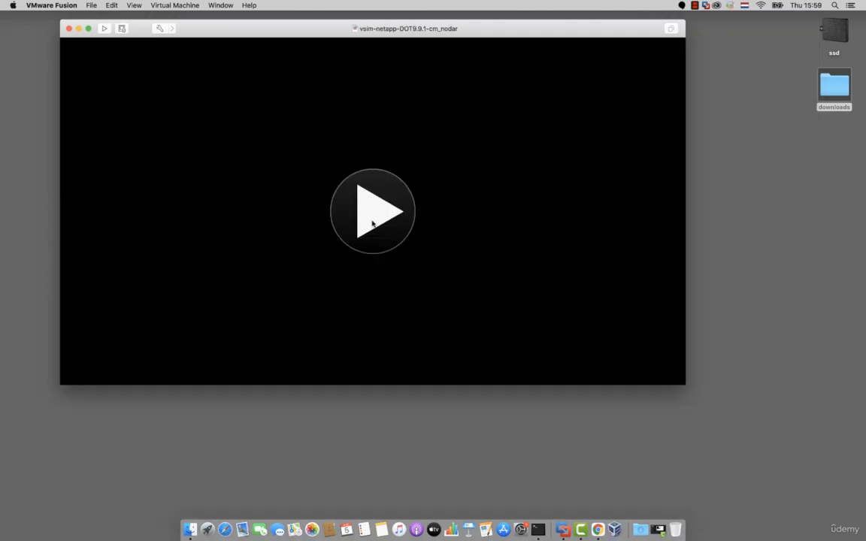
- Start the vsim-netapp-DOT9.9.1-cm_nodar virtual machine, enlarge its console window and boot ONTAP immediately, releasing the captured mouse
{"action": "left_click", "coordinate": [372, 218]}
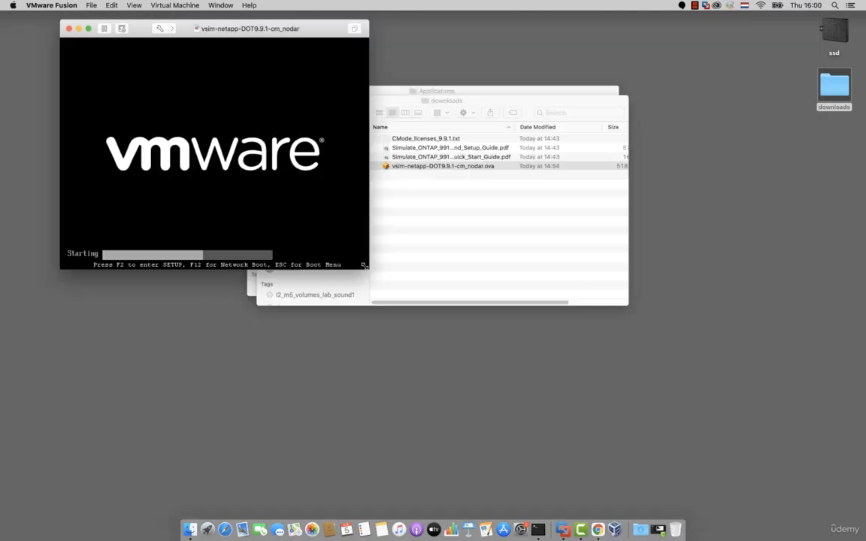
{"action": "left_click_drag", "start_coordinate": [363, 266], "coordinate": [791, 464]}
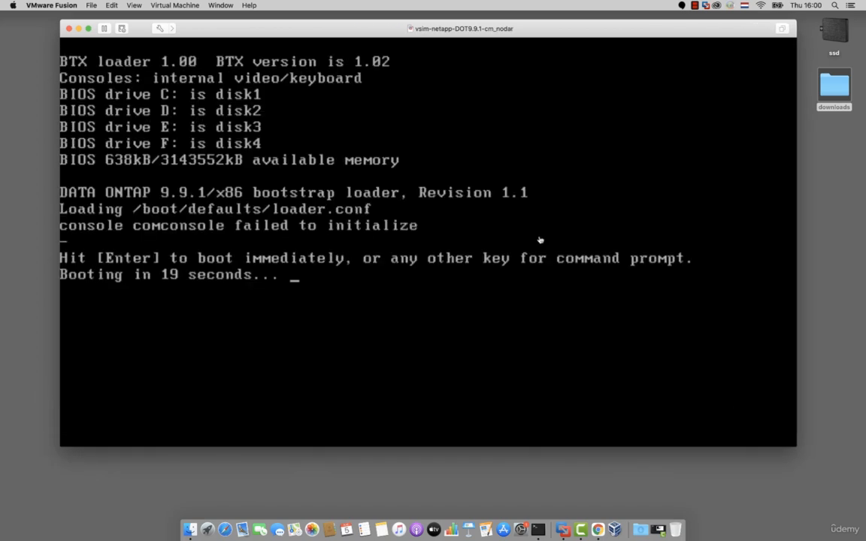
{"action": "left_click", "coordinate": [540, 240]}
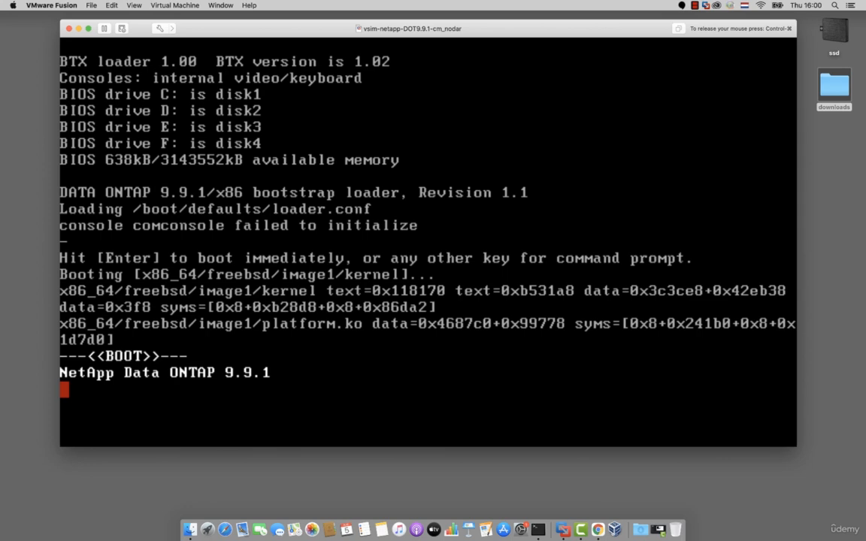
{"action": "key", "text": "ctrl+super"}
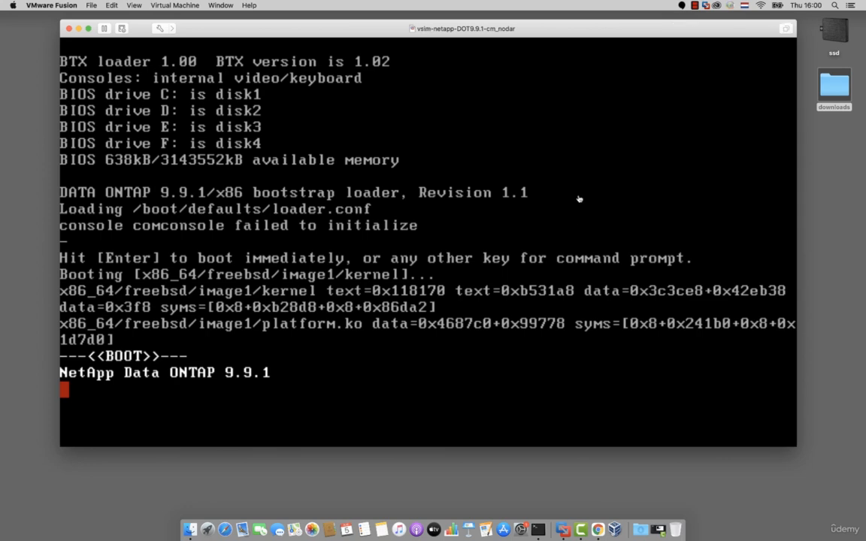
{"action": "left_click", "coordinate": [694, 6]}
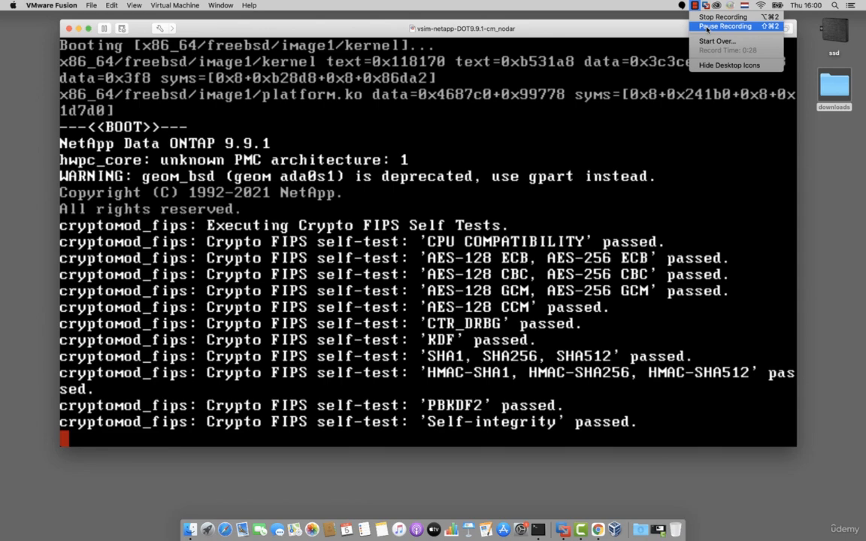
{"action": "left_click", "coordinate": [707, 27]}
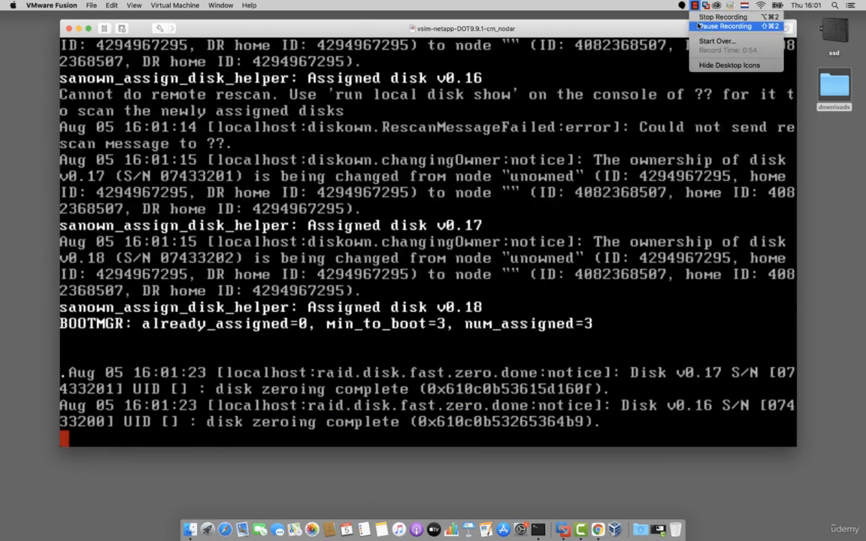
{"action": "left_click", "coordinate": [699, 26]}
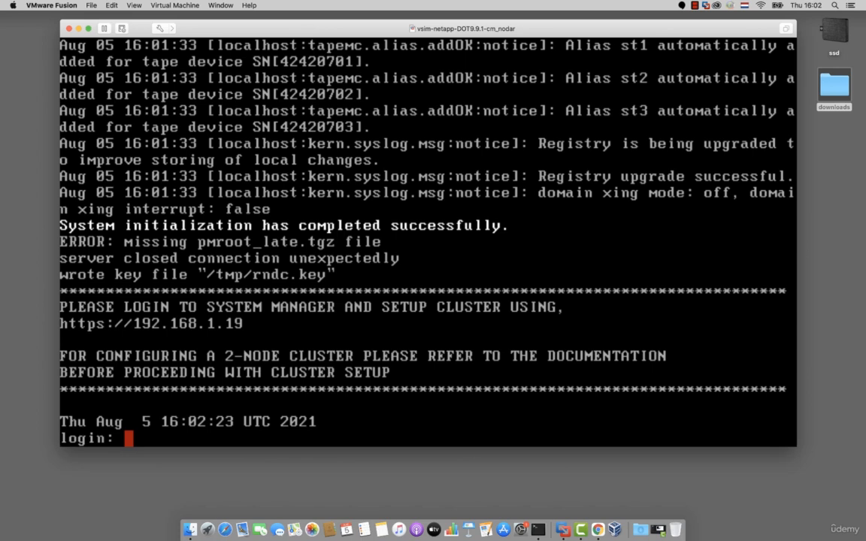
- Log in to the console as admin, launch the cluster setup wizard and confirm the AutoSupport notice with yes
{"action": "type", "text": "admin"}
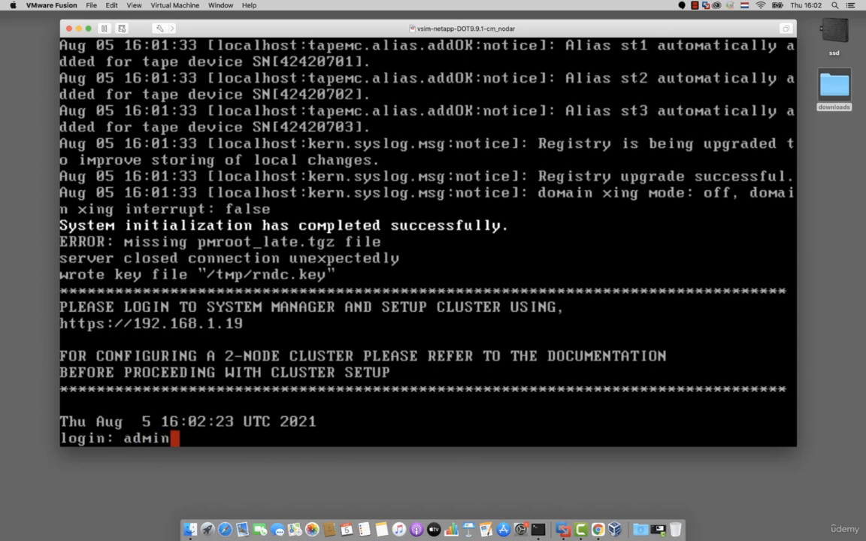
{"action": "key", "text": "Return"}
{"action": "type", "text": "c"}
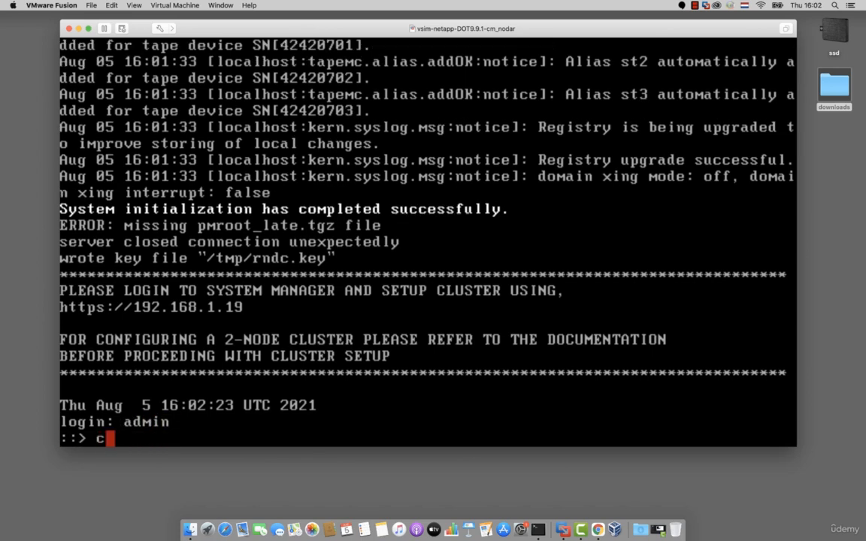
{"action": "type", "text": "luster setup"}
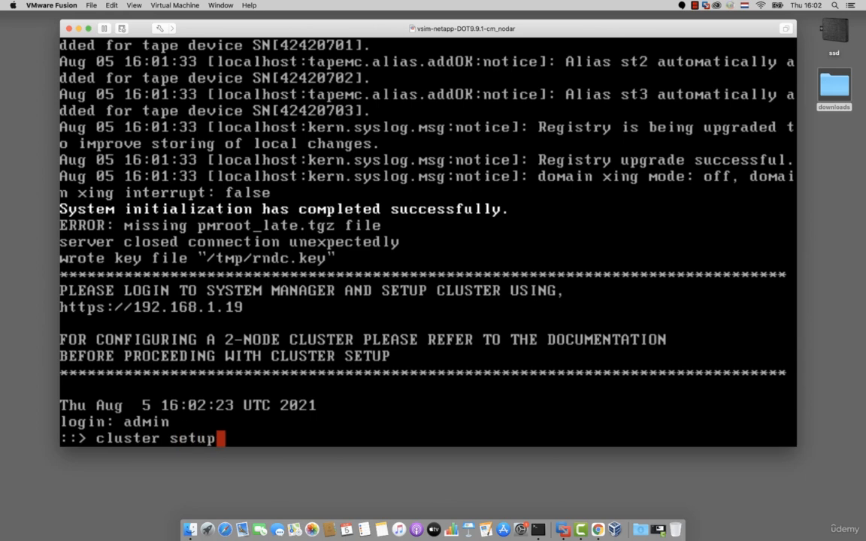
{"action": "key", "text": "Return"}
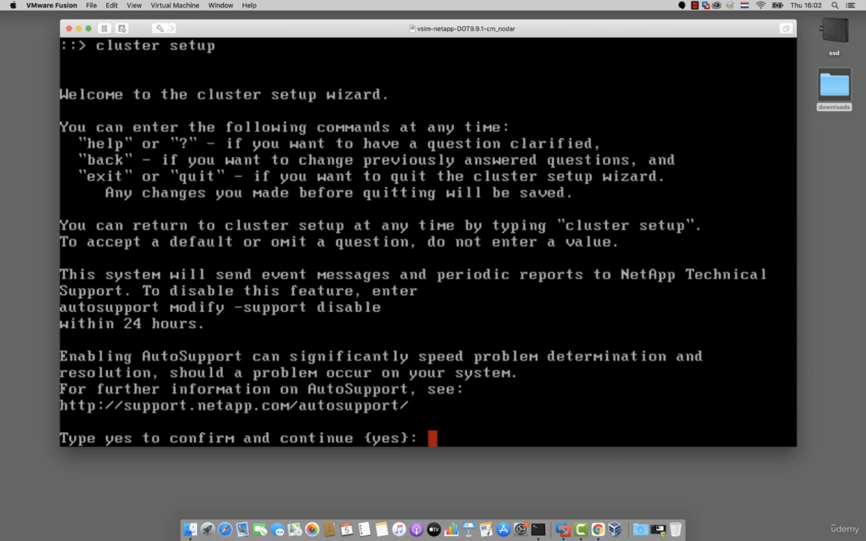
{"action": "type", "text": "yes"}
{"action": "key", "text": "Return"}
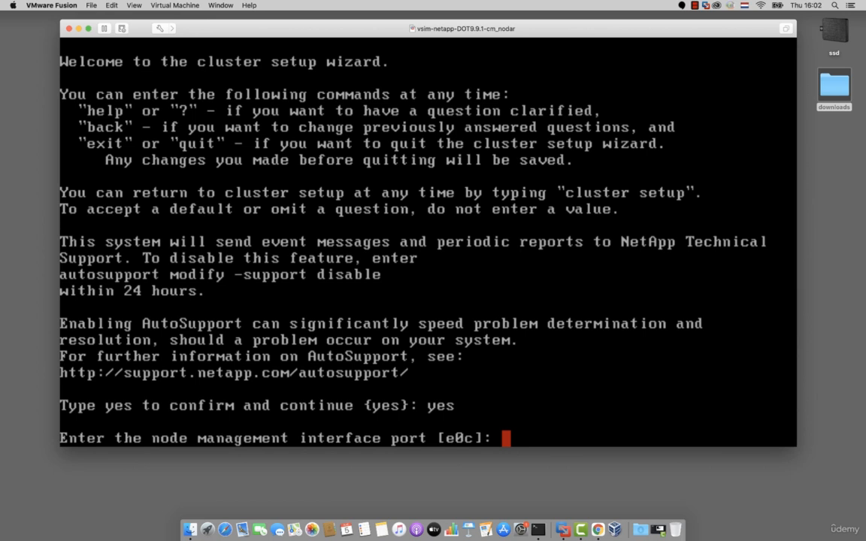
- Configure the node management interface on default port e0c with IP address 192.168.4.201, netmask 255.255.255.0 and default gateway 192.168.4.1
{"action": "key", "text": "Return"}
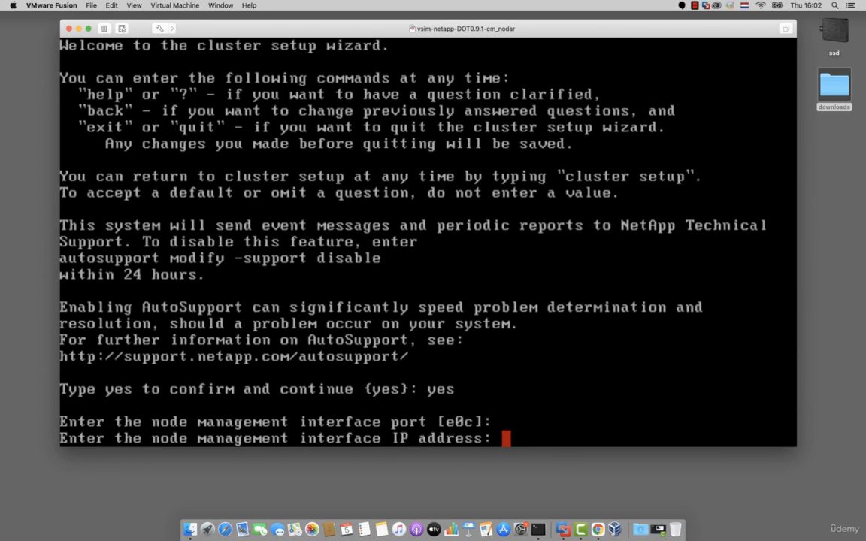
{"action": "type", "text": "192.168."}
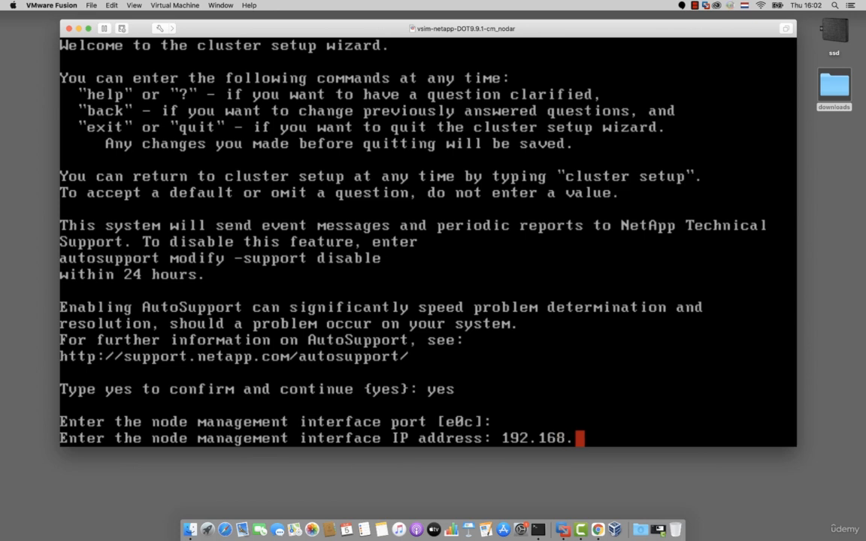
{"action": "type", "text": "4.201"}
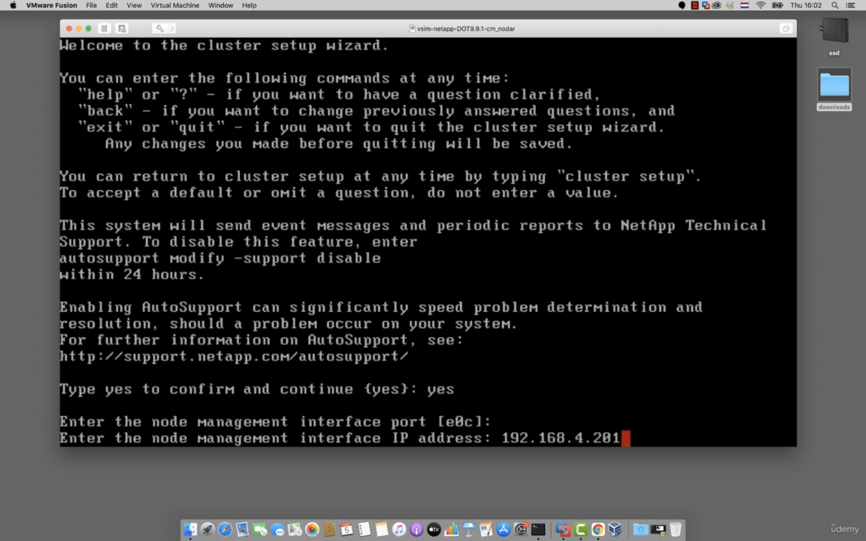
{"action": "key", "text": "Return"}
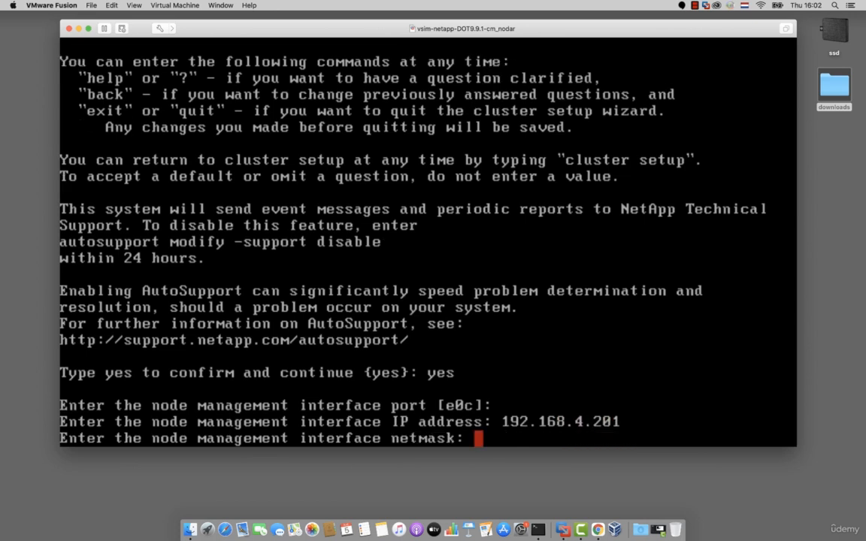
{"action": "type", "text": "255."}
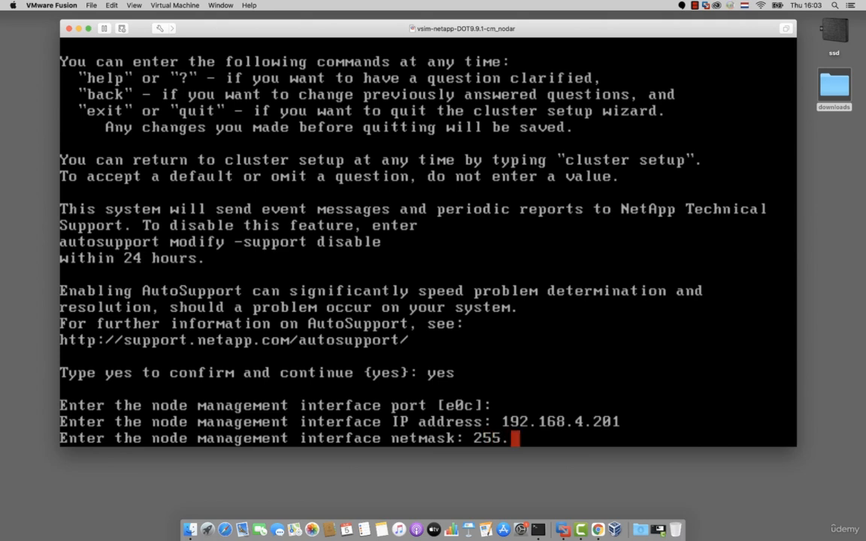
{"action": "type", "text": "255.255.0"}
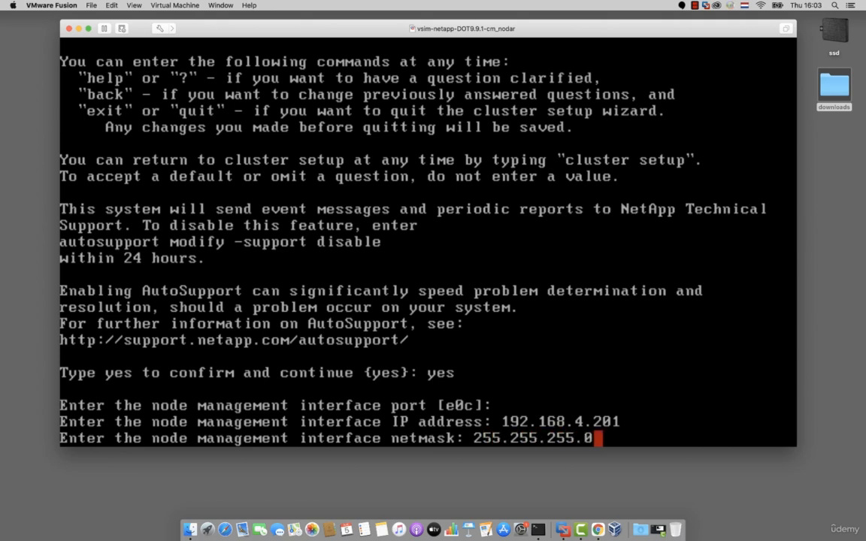
{"action": "key", "text": "Return"}
{"action": "type", "text": "192.168.4."}
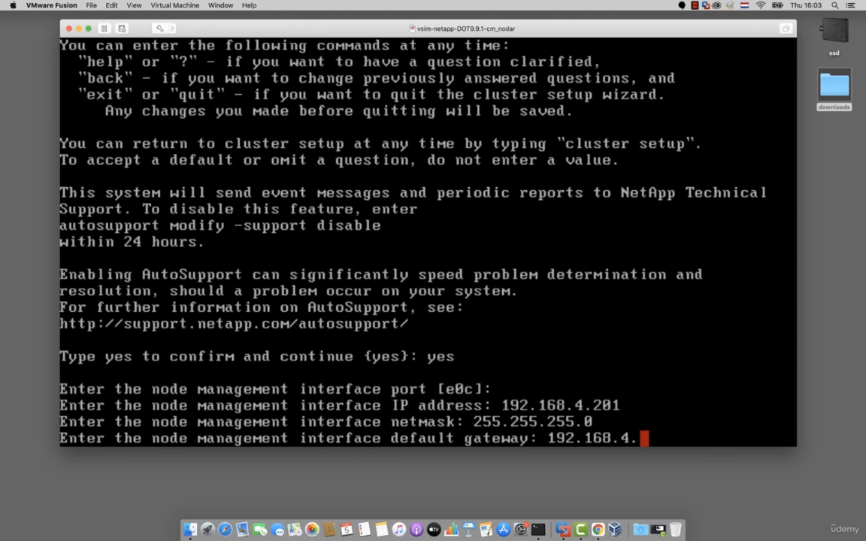
{"action": "type", "text": "1"}
{"action": "key", "text": "Return"}
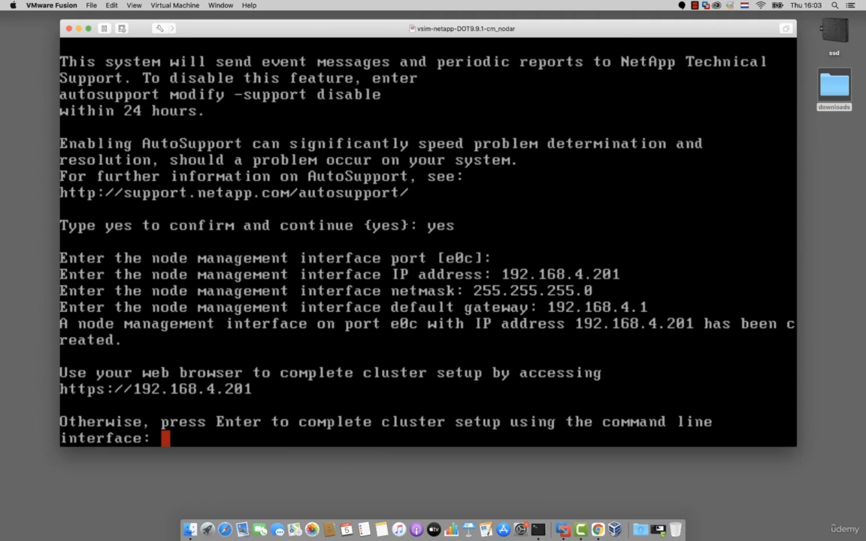
- Continue setup in the command line, creating a new cluster that is not single-node and using the existing cluster interface configuration
{"action": "key", "text": "Return"}
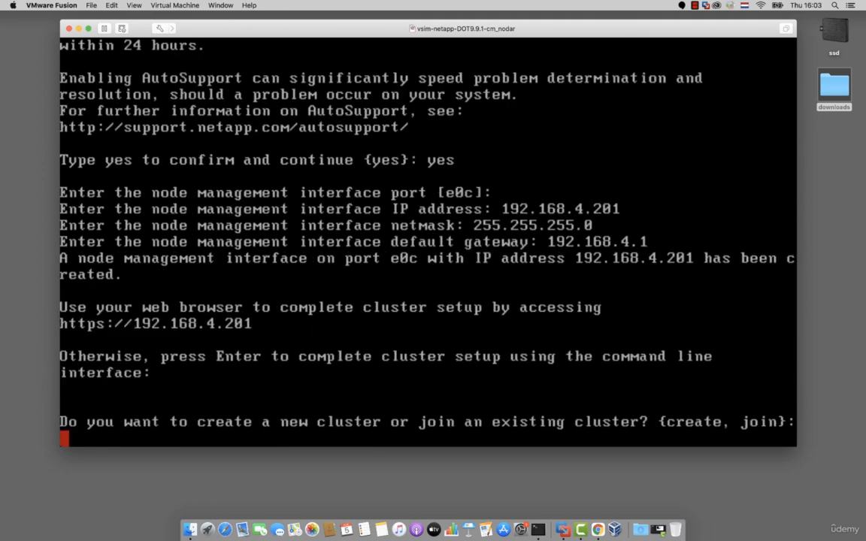
{"action": "type", "text": "create"}
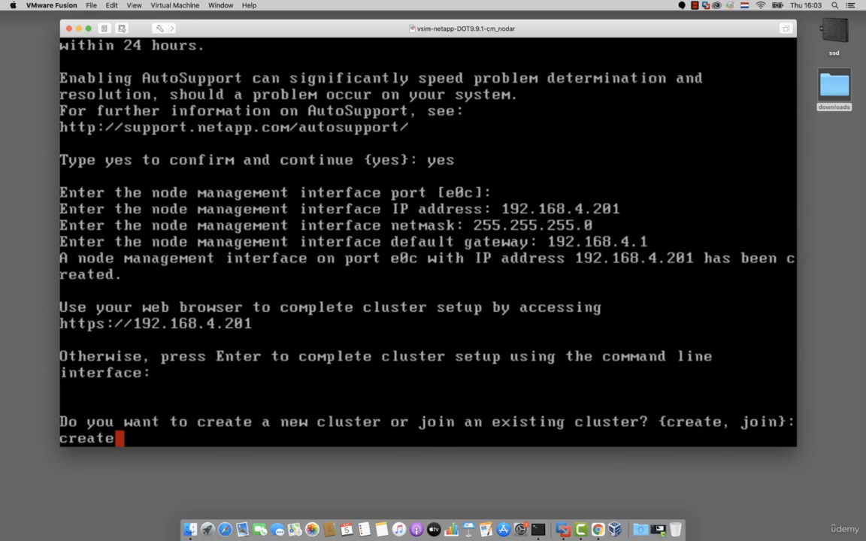
{"action": "key", "text": "Return"}
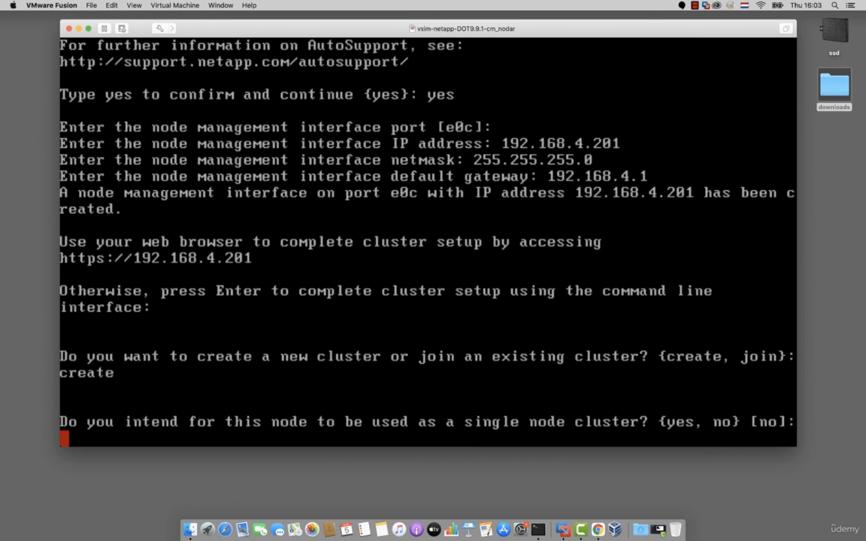
{"action": "type", "text": "no"}
{"action": "key", "text": "Return"}
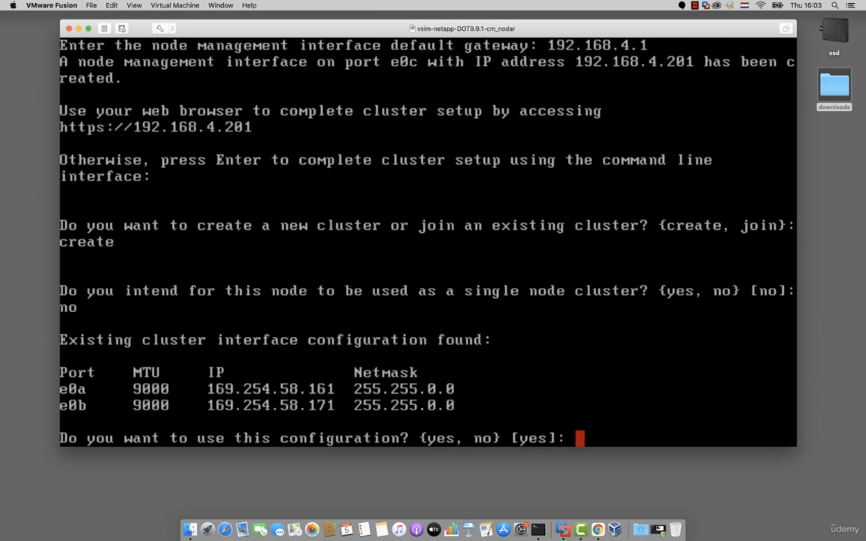
{"action": "type", "text": "yes"}
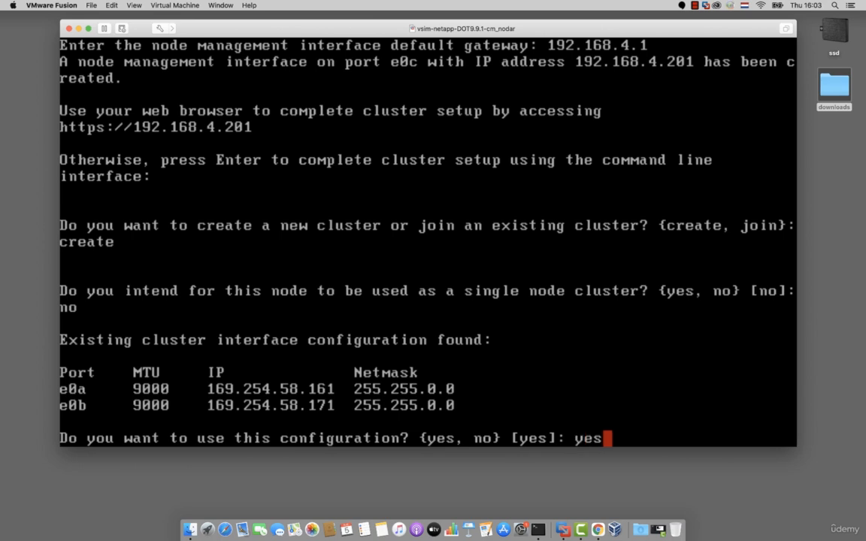
{"action": "key", "text": "Return"}
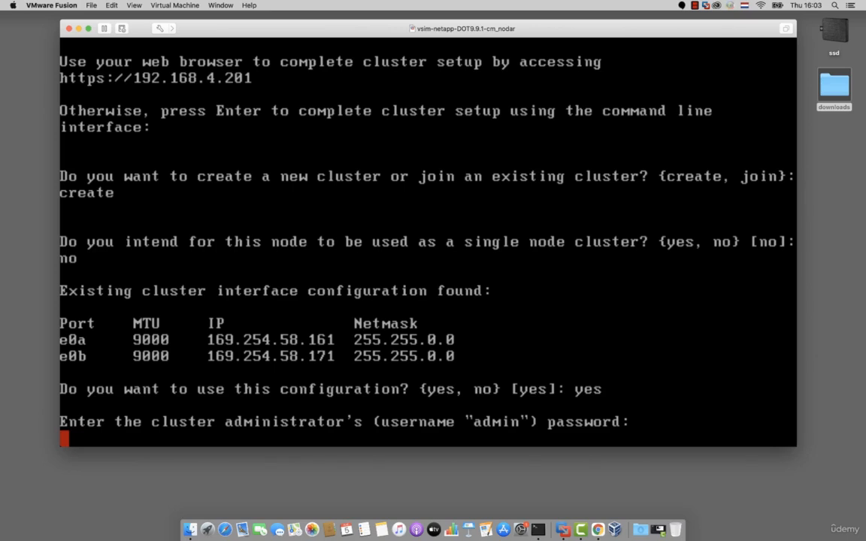
- Enter and retype the cluster administrator password, and create the cluster with the name cluster1
{"action": "key", "text": "Return"}
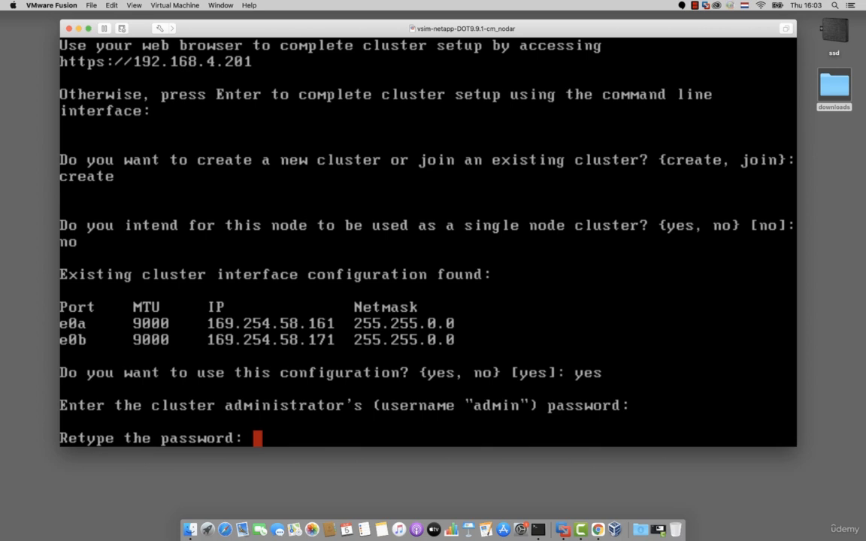
{"action": "key", "text": "Return"}
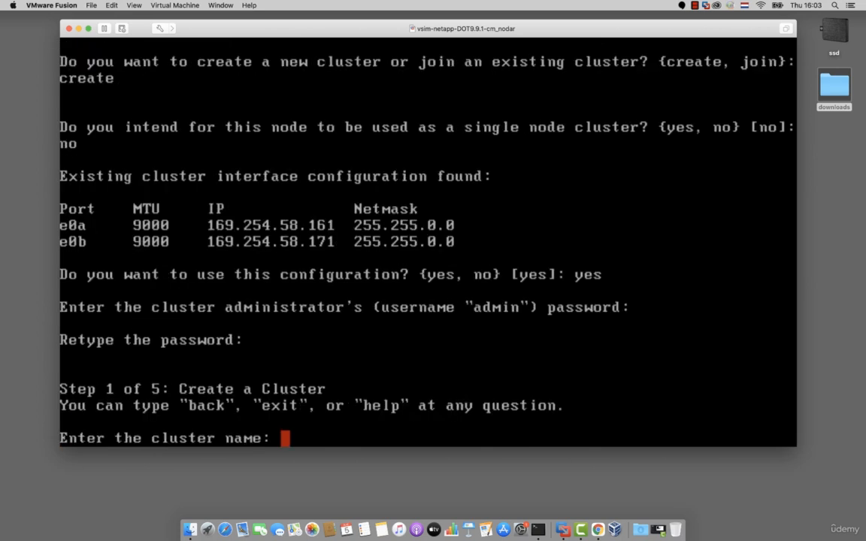
{"action": "type", "text": "cluster1"}
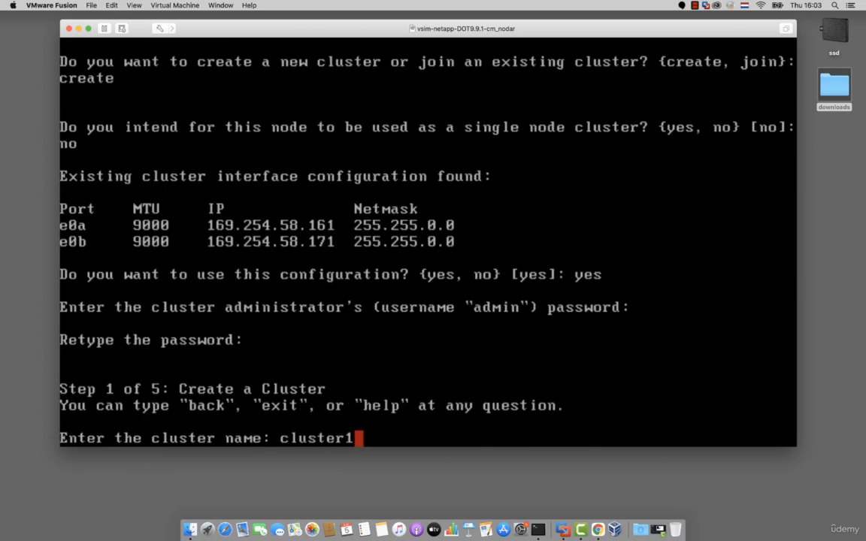
{"action": "key", "text": "Return"}
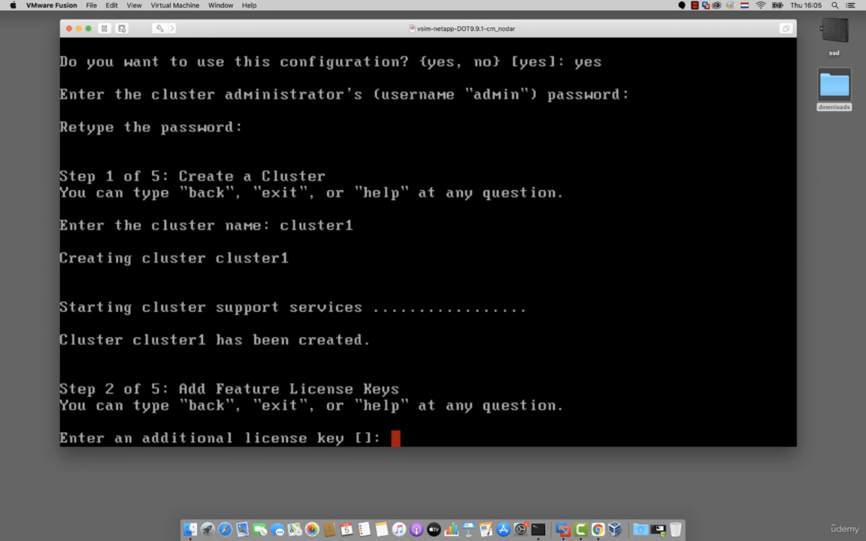
- Skip the additional license key and configure the cluster management interface on port e0c with IP 192.168.4.200, netmask 255.255.255.0 and default gateway 192.168.4.1
{"action": "key", "text": "Return"}
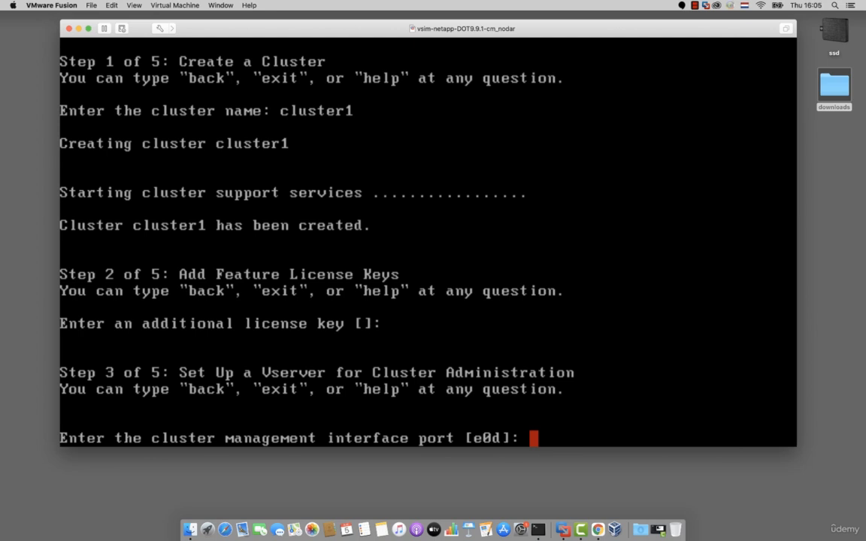
{"action": "type", "text": "e0c"}
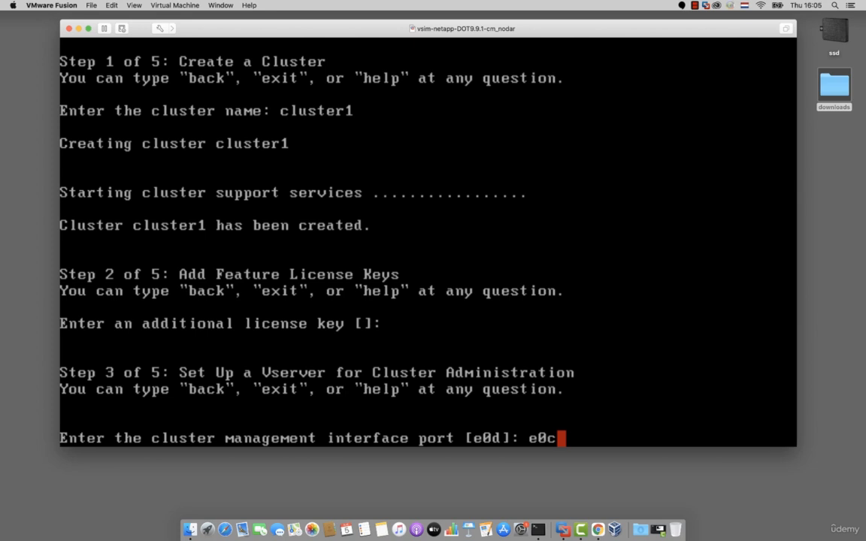
{"action": "key", "text": "Return"}
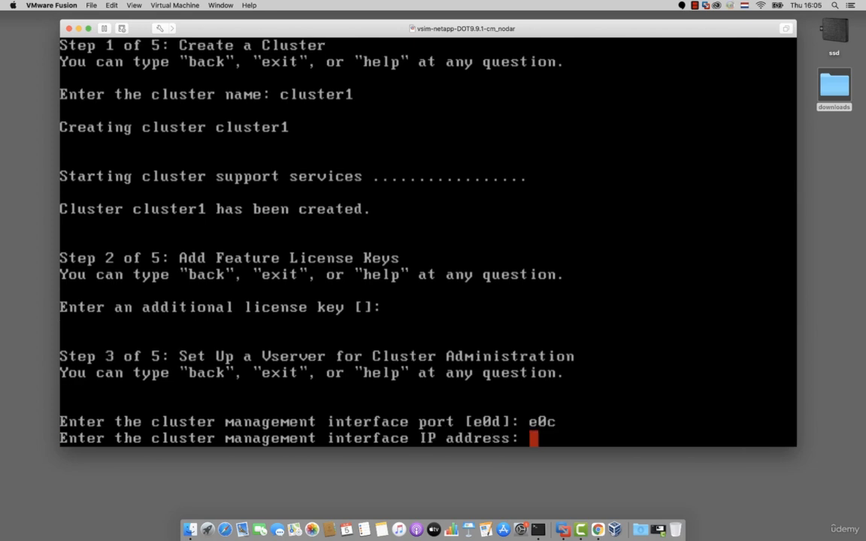
{"action": "type", "text": "192.168"}
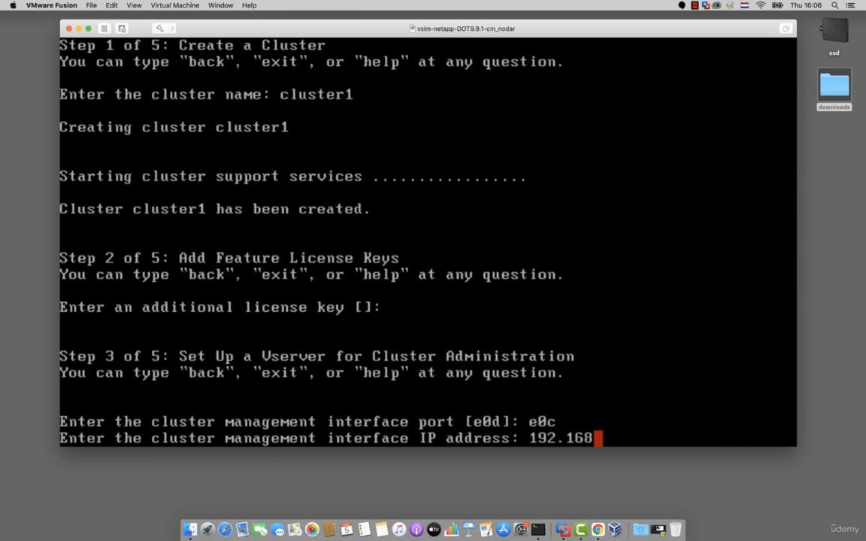
{"action": "type", "text": ".4.200"}
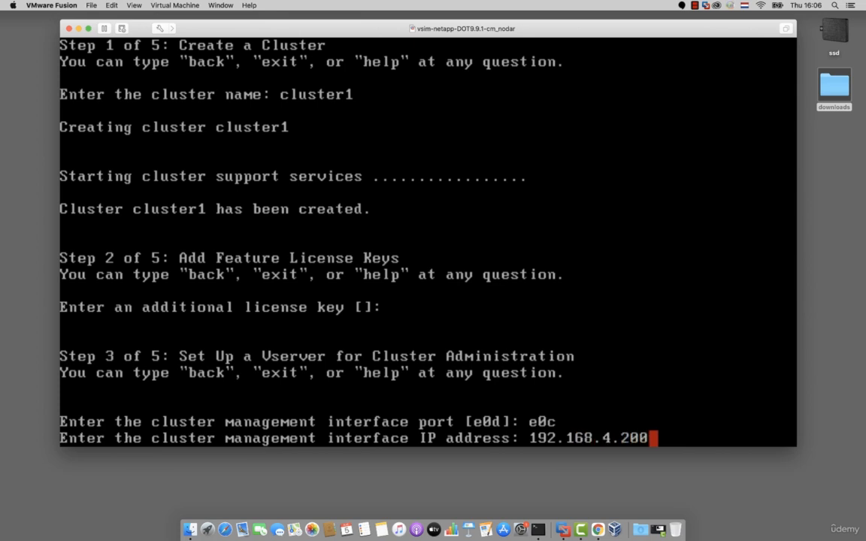
{"action": "key", "text": "Return"}
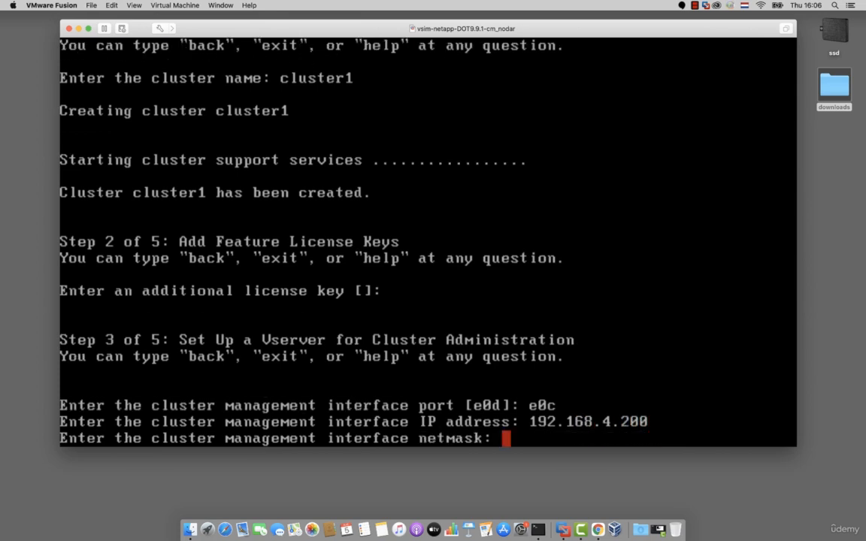
{"action": "type", "text": "255.2"}
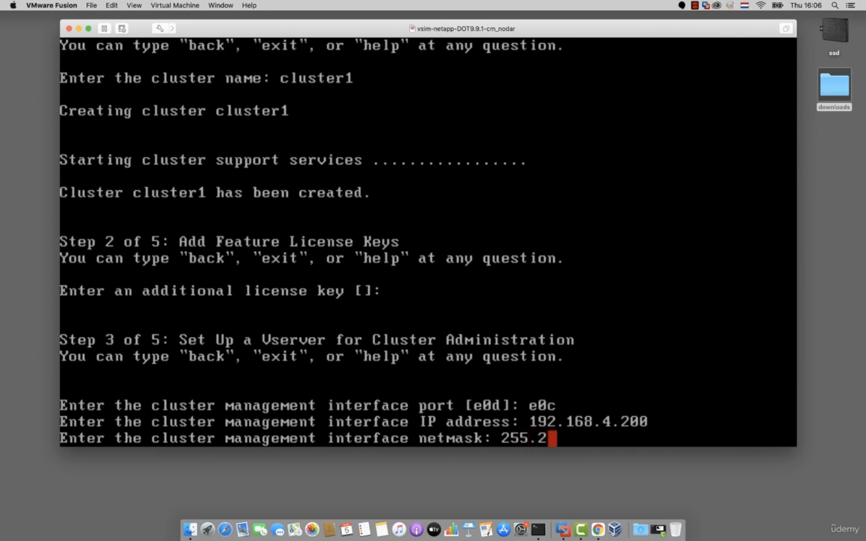
{"action": "type", "text": "55.255.0"}
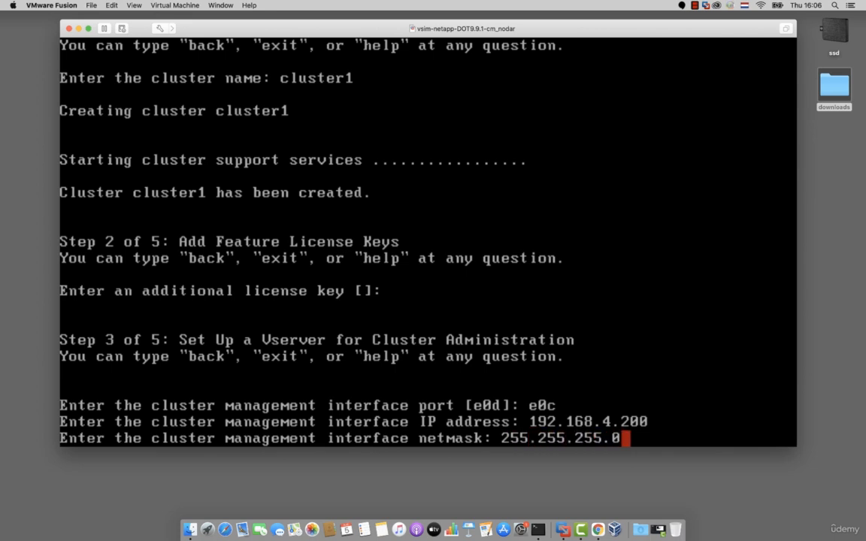
{"action": "key", "text": "Return"}
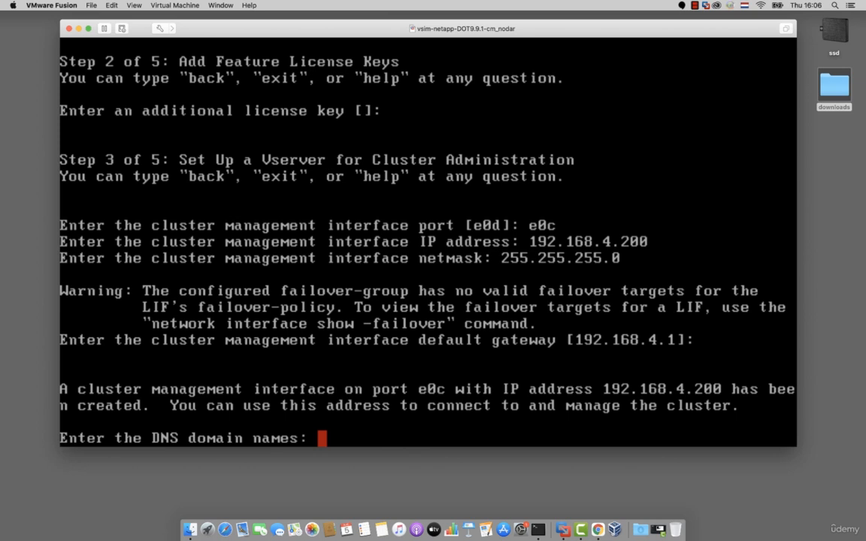
- Set the DNS domain to netapp.local with name server 192.168.4.247, and finish setup with groningen as the controller location
{"action": "type", "text": "neta"}
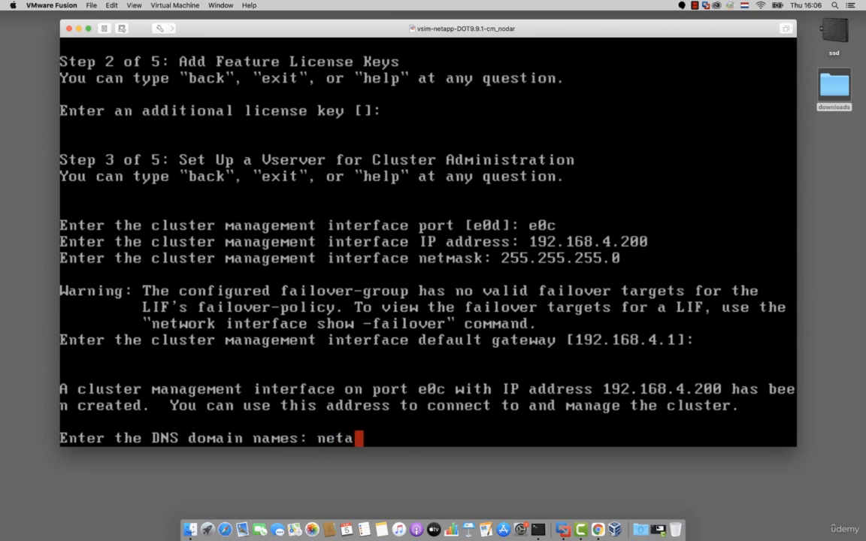
{"action": "type", "text": "pp.local"}
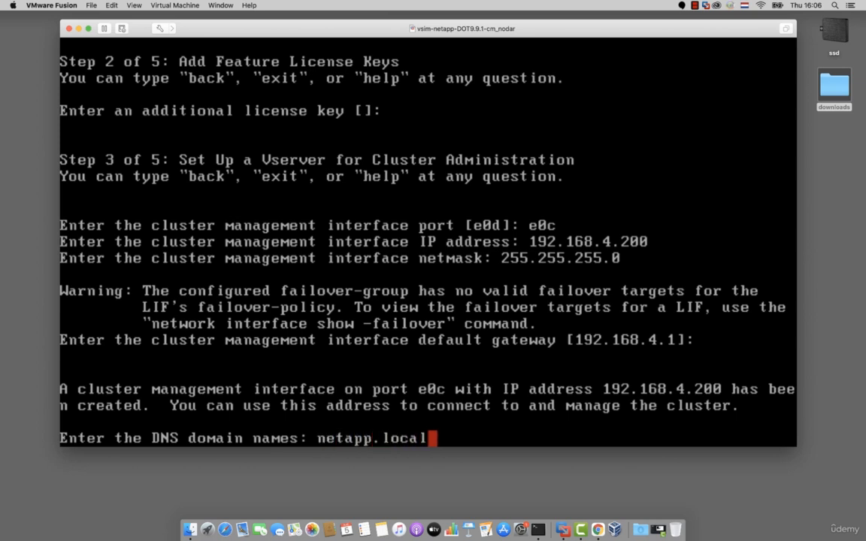
{"action": "key", "text": "Return"}
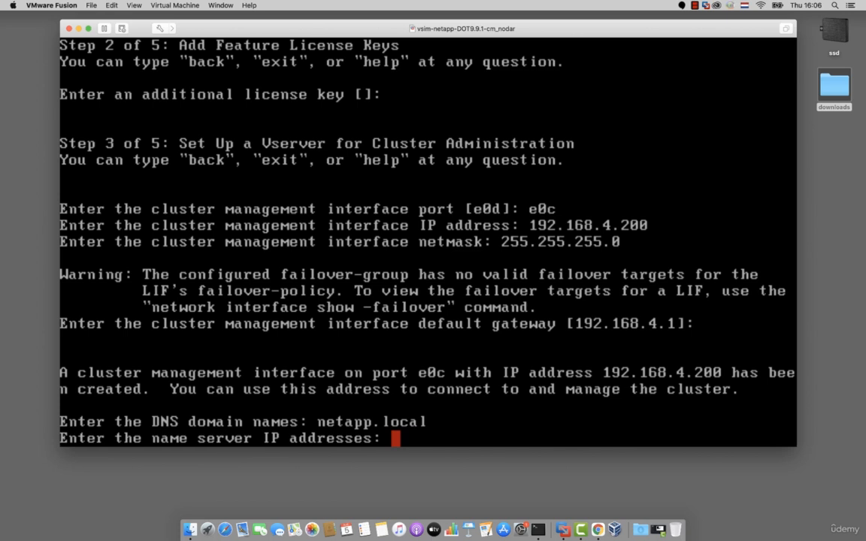
{"action": "type", "text": "192.16"}
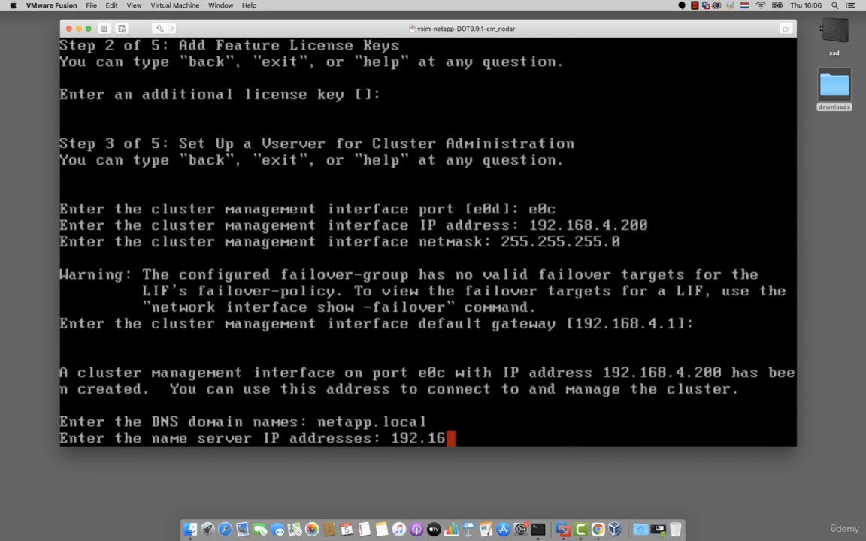
{"action": "type", "text": "8.4.2"}
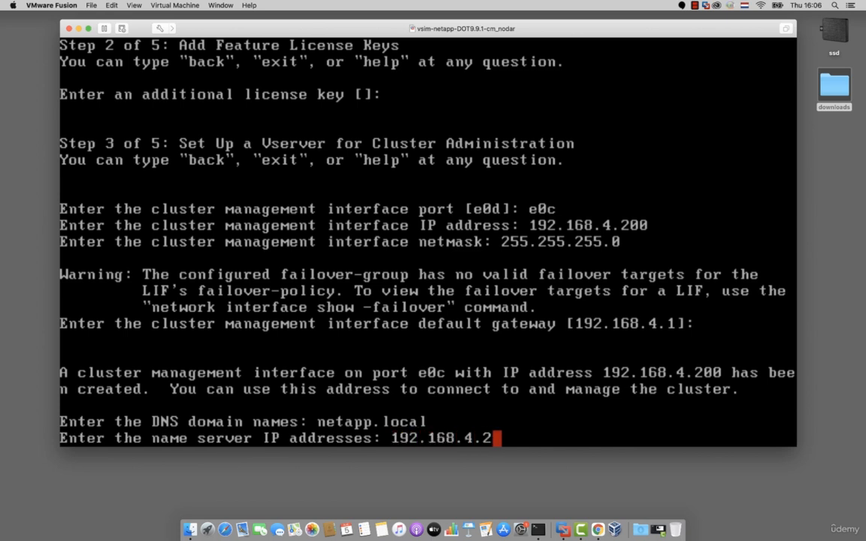
{"action": "type", "text": "47"}
{"action": "key", "text": "Return"}
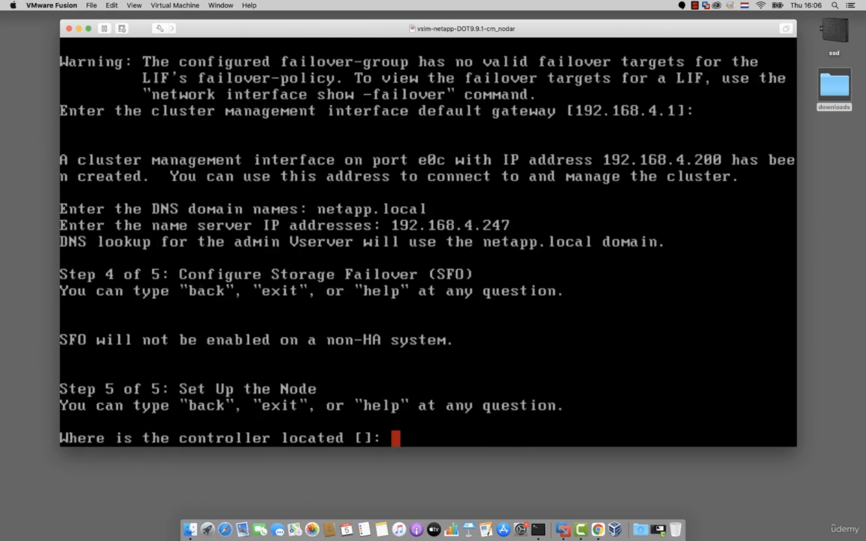
{"action": "type", "text": "groningen"}
{"action": "key", "text": "Return"}
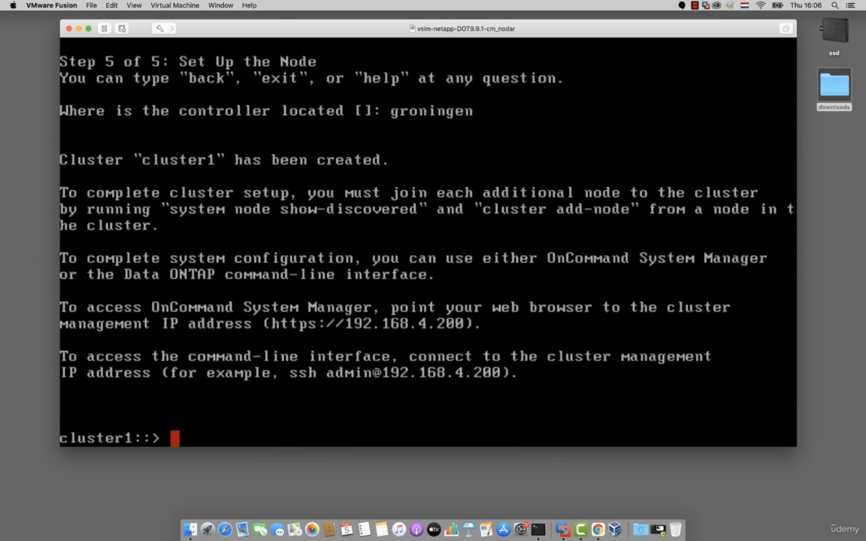
- Check the health and eligibility of the cluster's nodes with the cluster show command
{"action": "type", "text": "clusgter"}
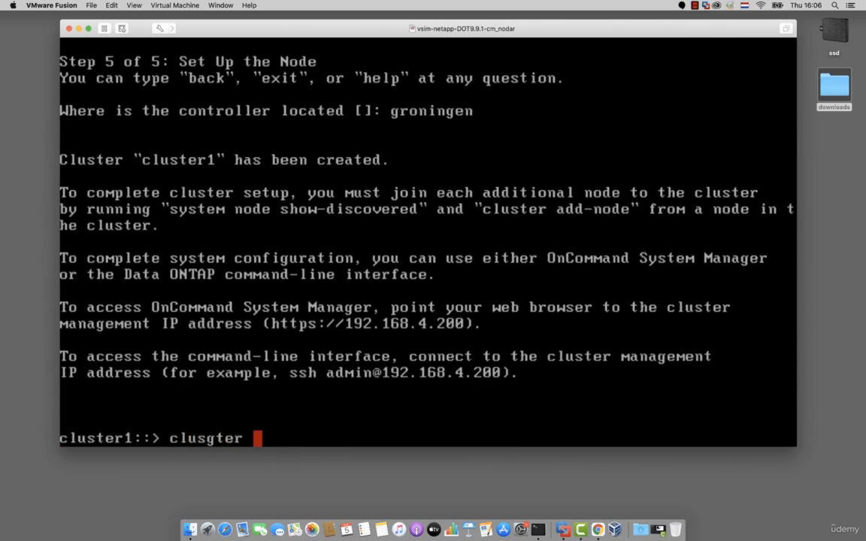
{"action": "key", "text": "BackSpace"}
{"action": "key", "text": "BackSpace"}
{"action": "key", "text": "BackSpace"}
{"action": "key", "text": "BackSpace"}
{"action": "type", "text": "ter show"}
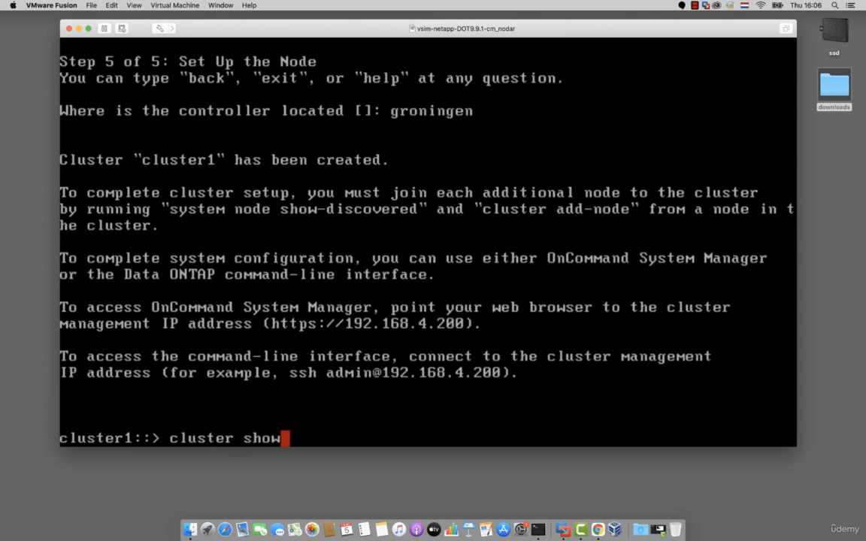
{"action": "key", "text": "Return"}
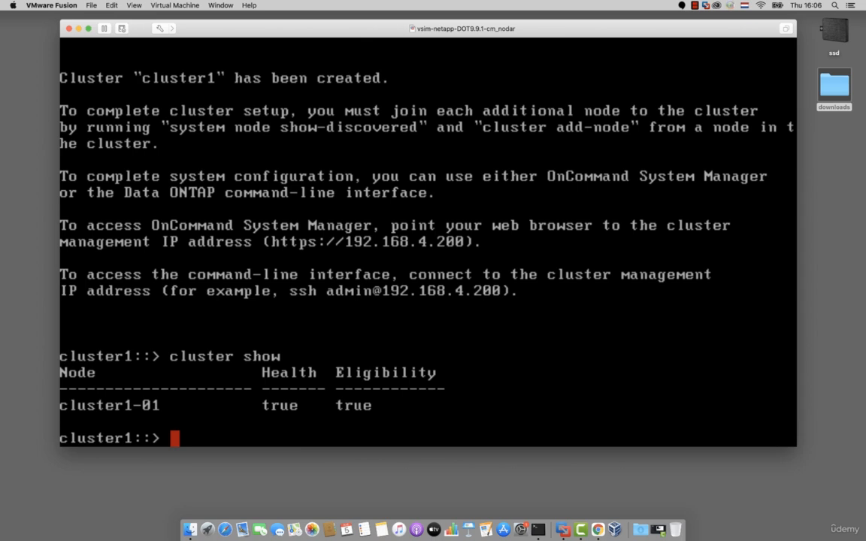
- List the network interfaces with net int show and check the installed ONTAP release with version
{"action": "type", "text": "net int show"}
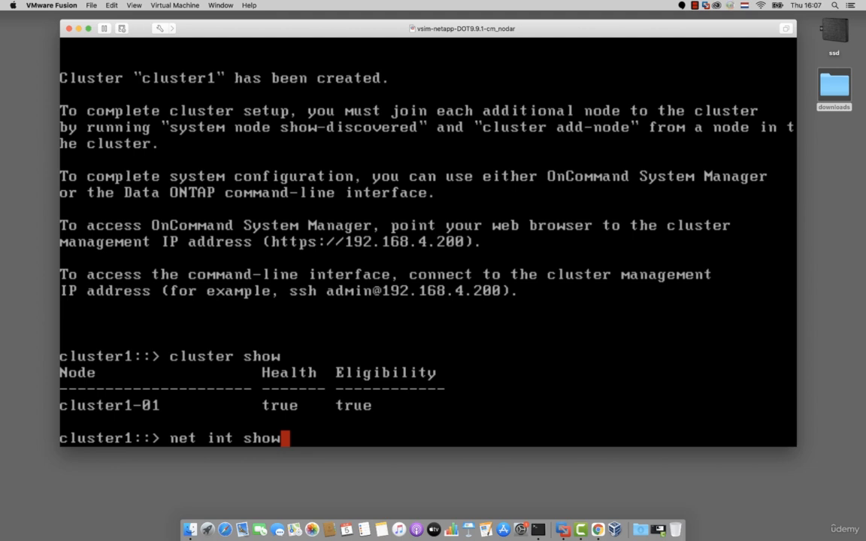
{"action": "key", "text": "Return"}
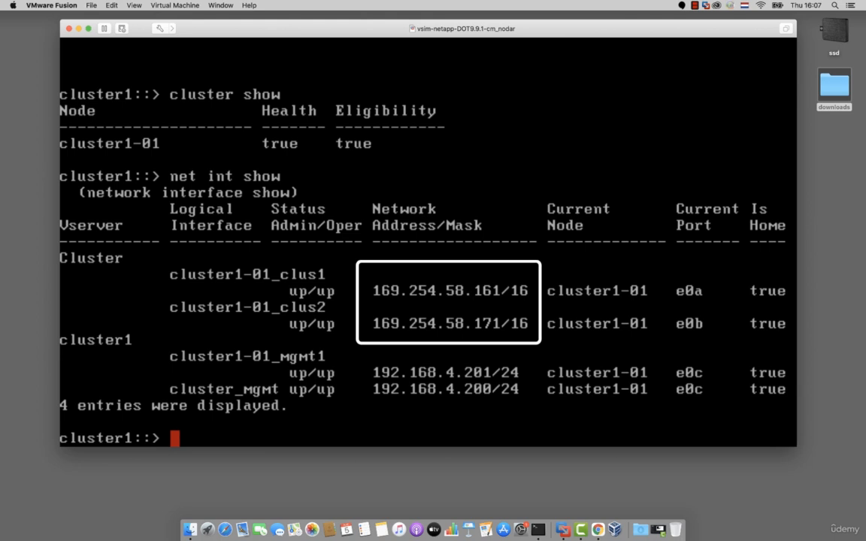
{"action": "type", "text": "version"}
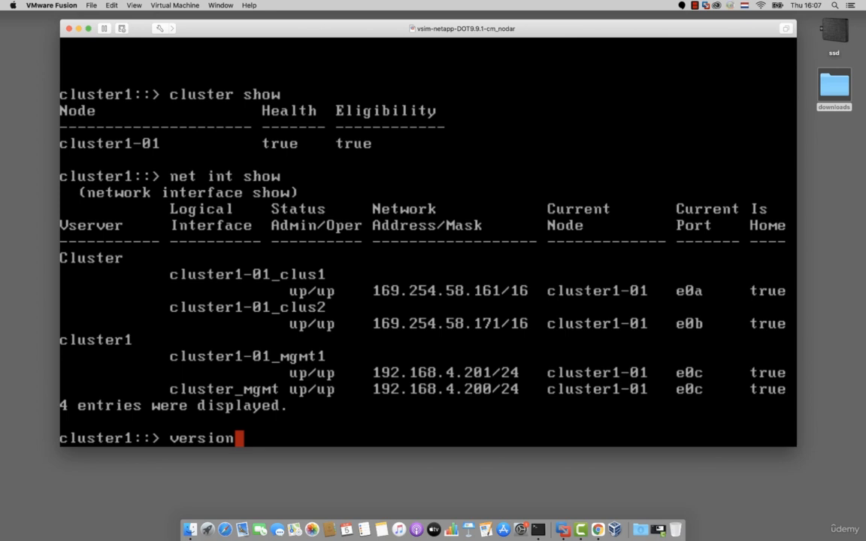
{"action": "key", "text": "Return"}
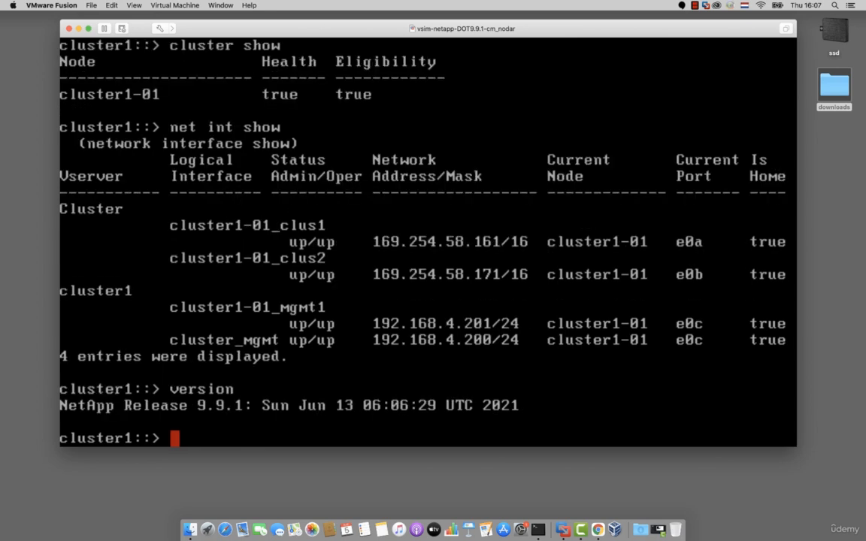